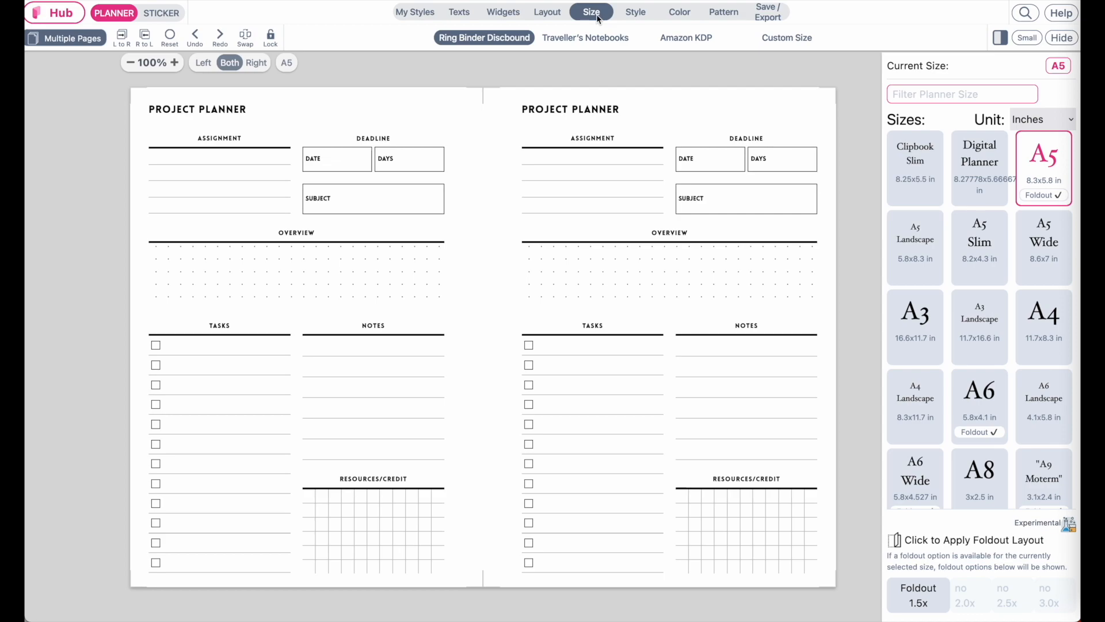
# Set the project planner's size to Personal, 6.75x3.75 in, in the ring binder sizes.
pyautogui.scroll(-2, 957, 277)
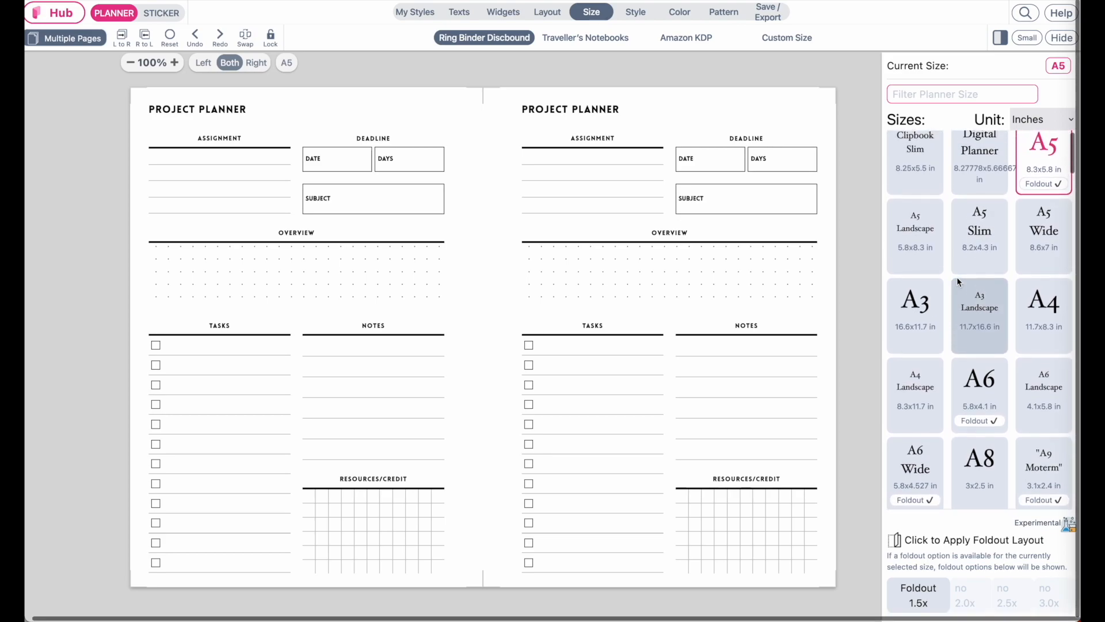
pyautogui.scroll(-3, 968, 342)
pyautogui.scroll(-3, 977, 326)
pyautogui.scroll(-3, 976, 326)
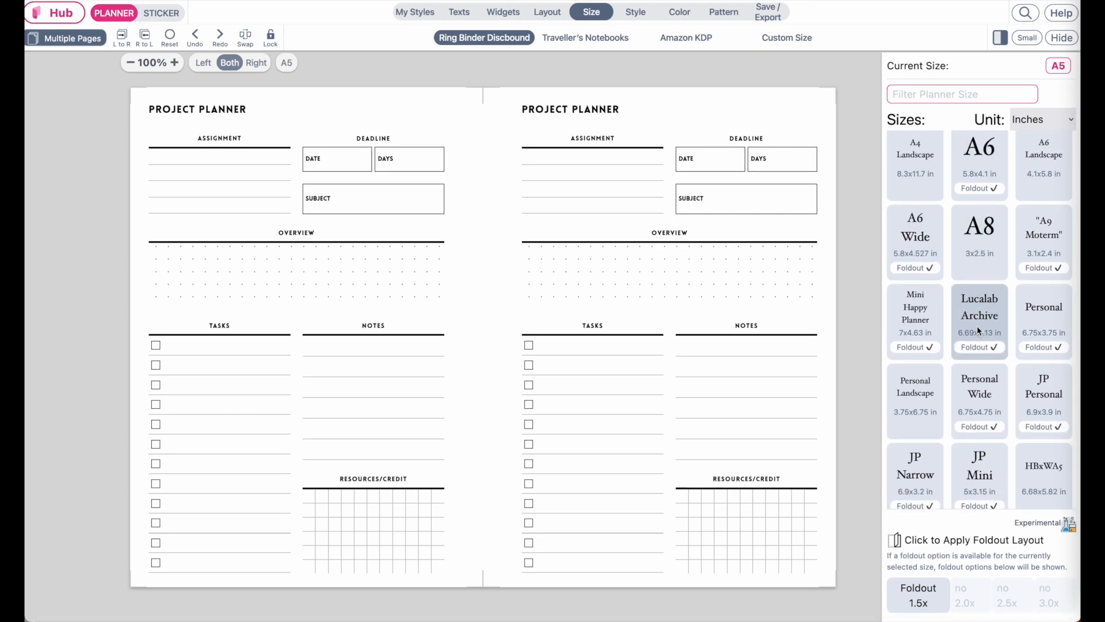
pyautogui.scroll(5, 976, 326)
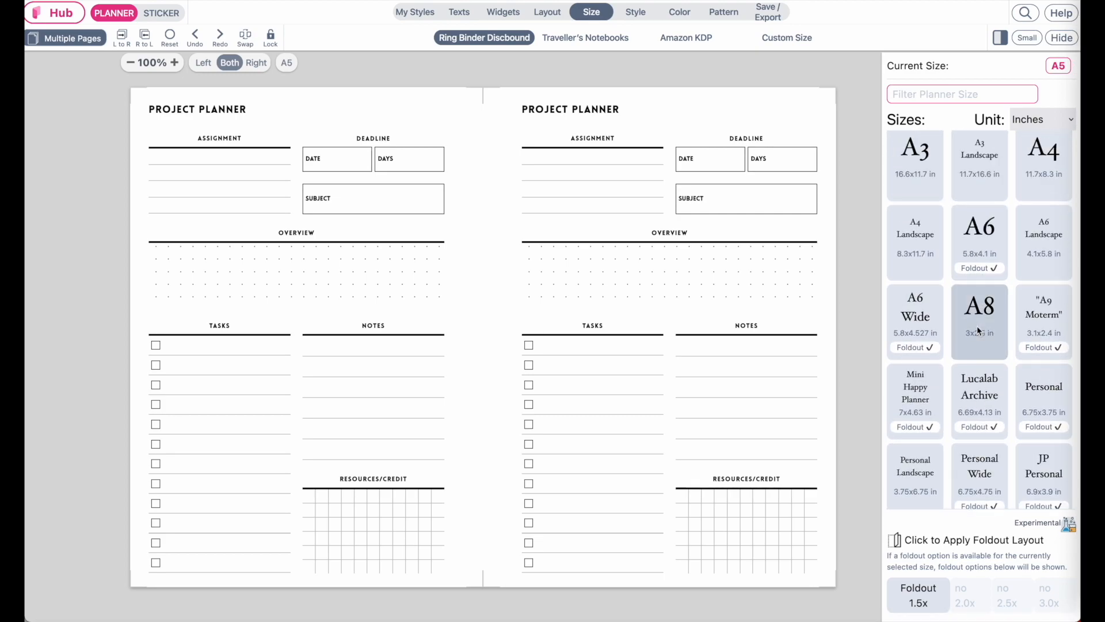
pyautogui.click(1043, 396)
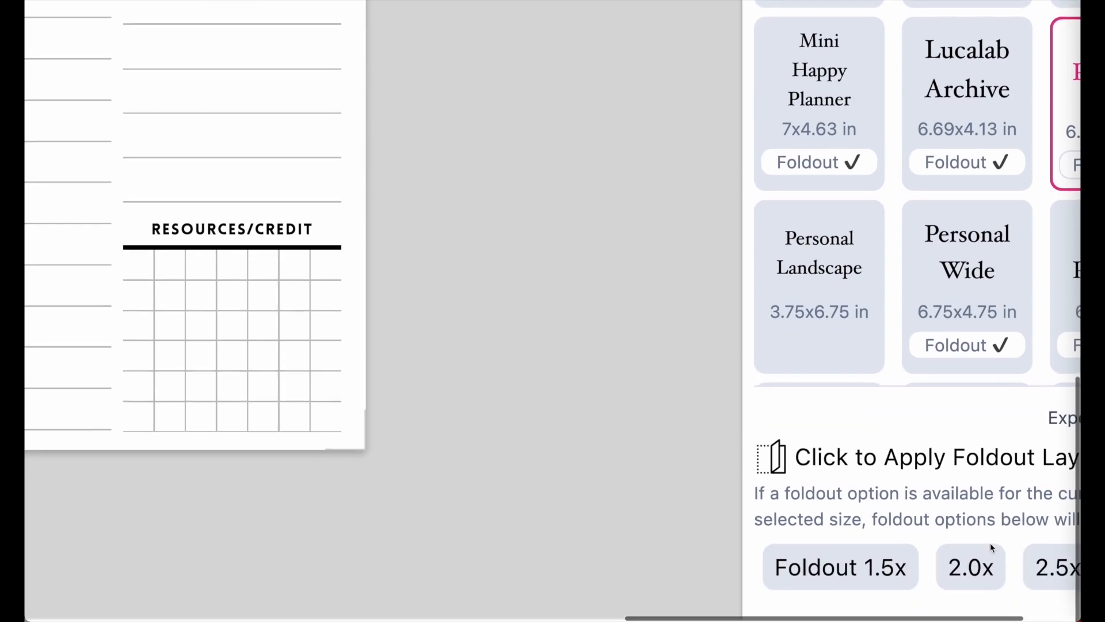
# Apply the 1.5x foldout layout to the Personal planner and inspect the fold marks along the right page's edges.
pyautogui.hscroll(5, 990, 542)
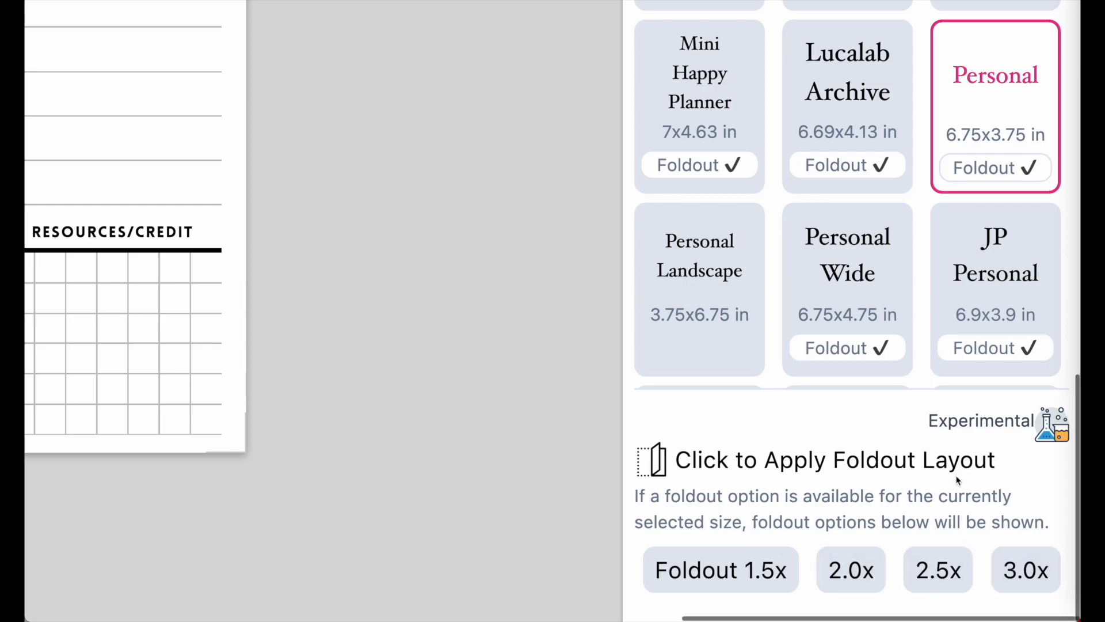
pyautogui.press('super+minus')
pyautogui.press('super+0')
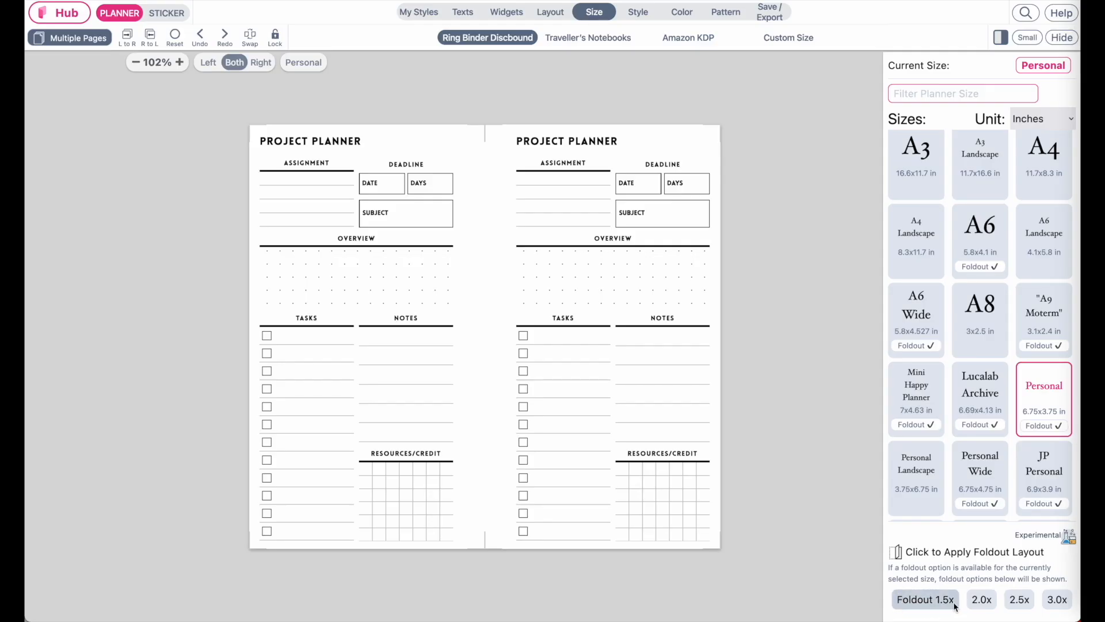
pyautogui.click(949, 601)
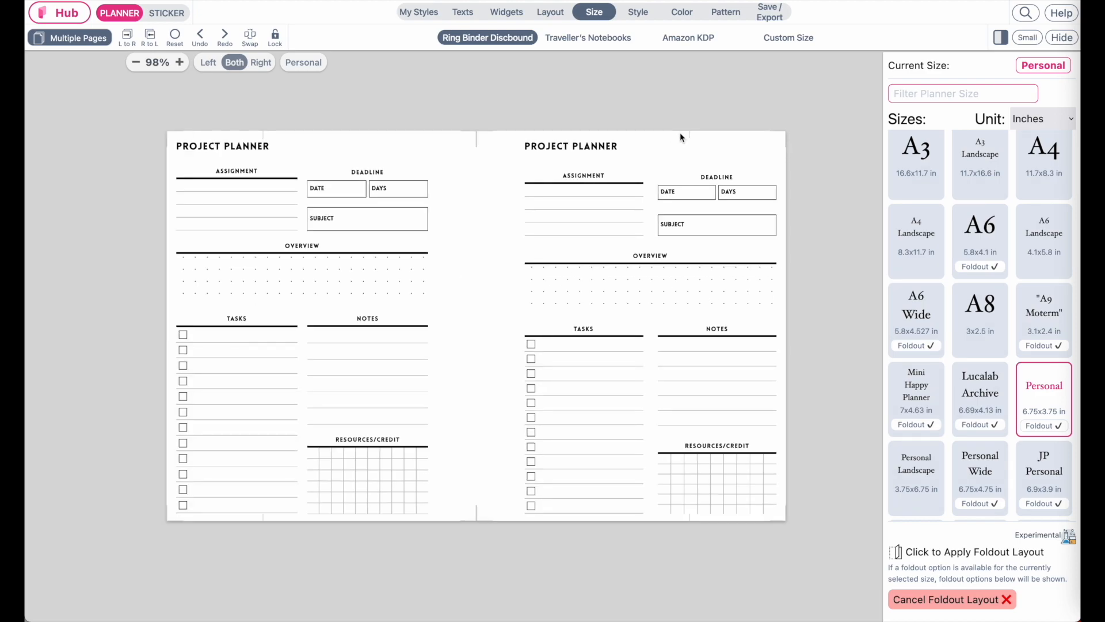
pyautogui.scroll(3, 732, 135)
pyautogui.hscroll(5, 714, 138)
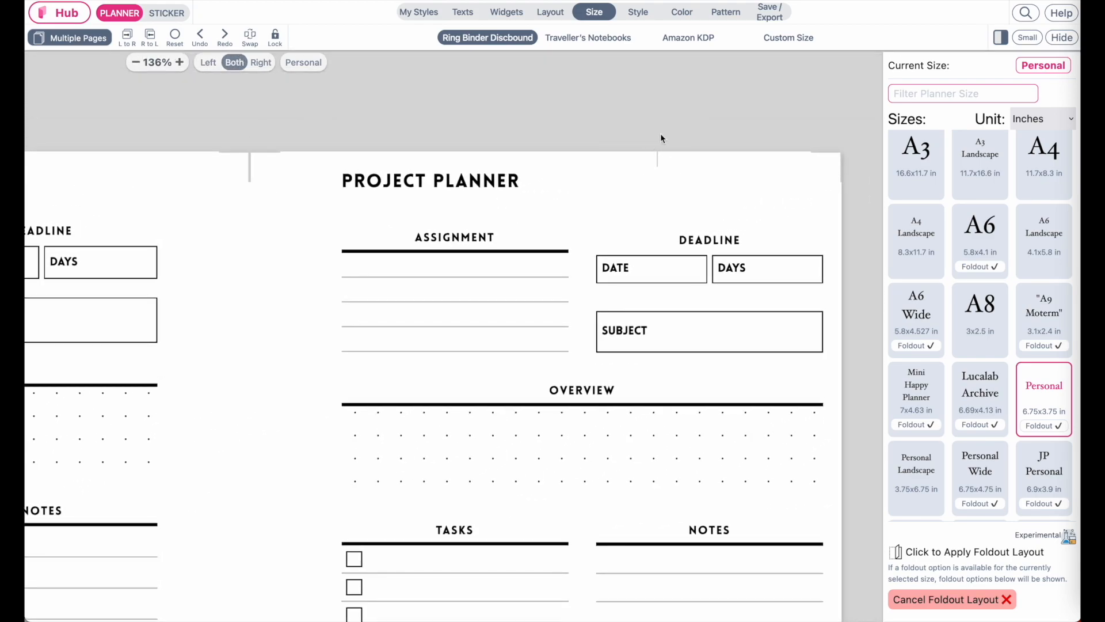
pyautogui.scroll(2, 693, 165)
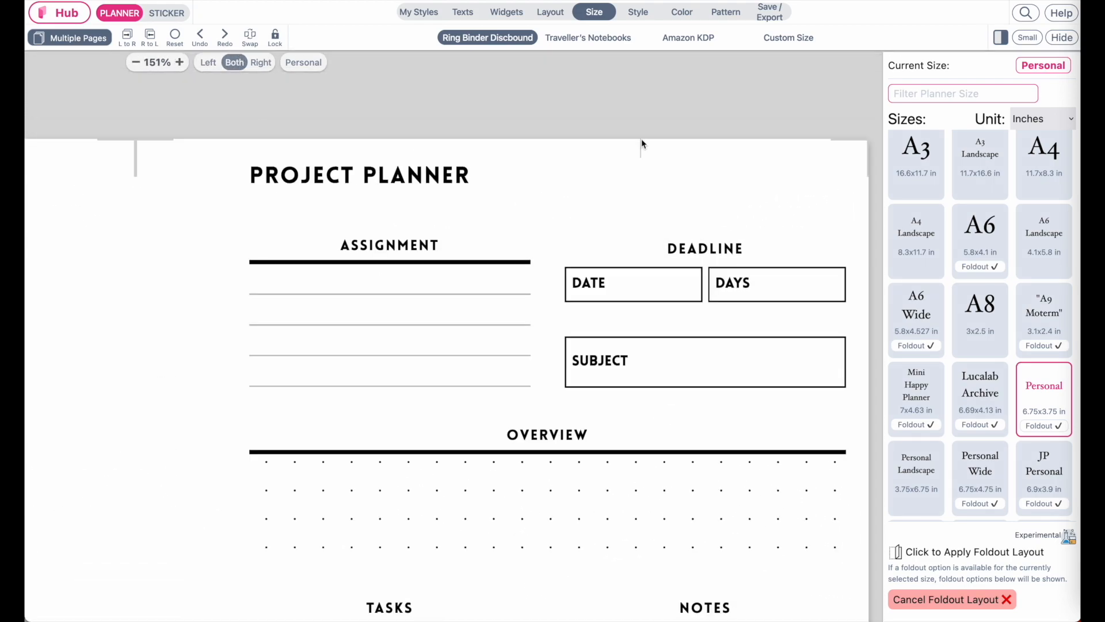
pyautogui.scroll(-10, 649, 305)
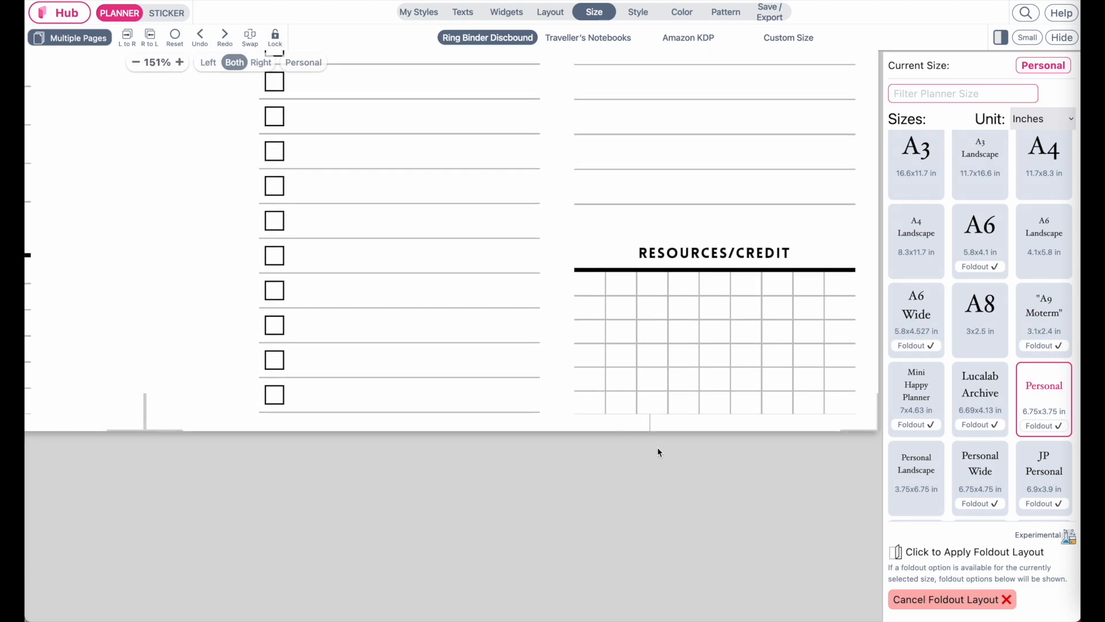
pyautogui.scroll(-4, 659, 450)
# Cancel the 1.5x foldout and apply the 2.0x foldout layout instead.
pyautogui.click(971, 598)
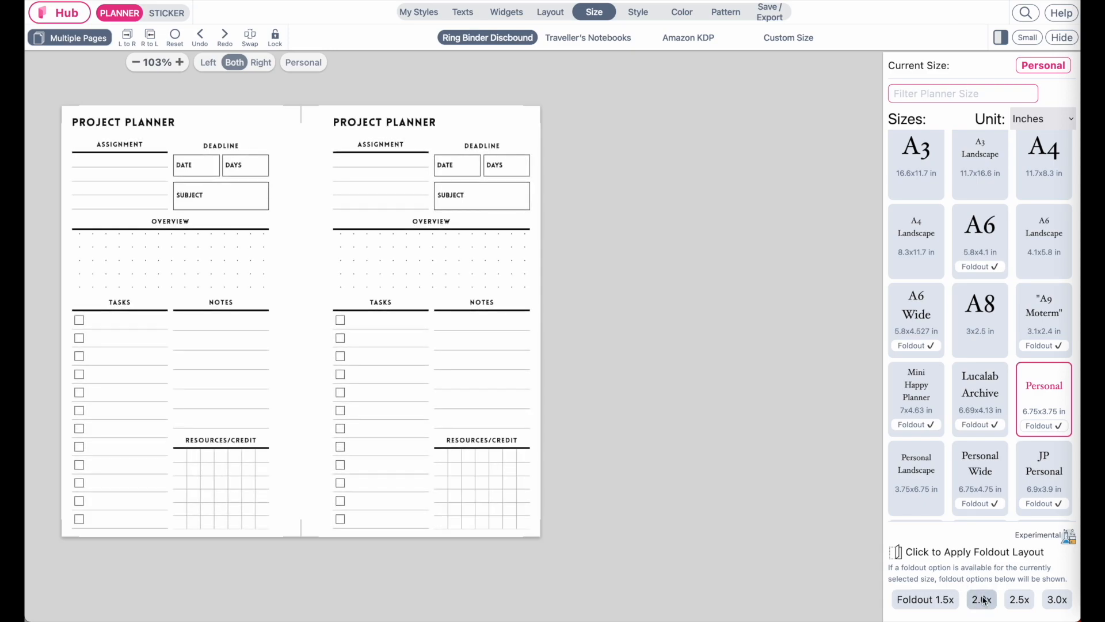
pyautogui.click(983, 600)
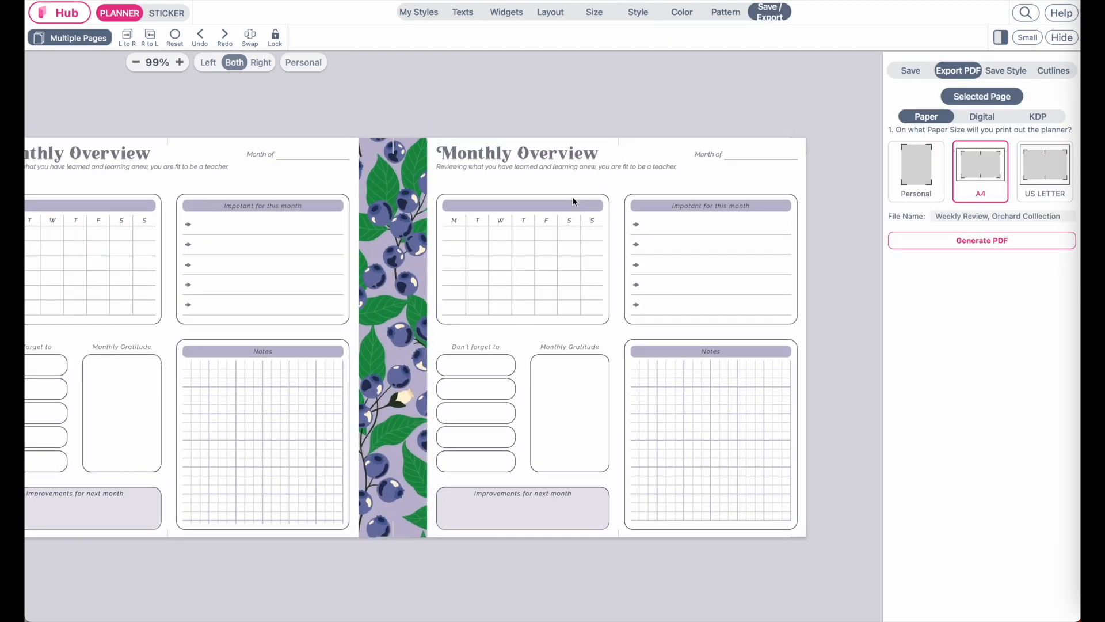
# Reapply the plain Personal size to the Monthly Overview planner, and apply the 2.0x foldout layout to it.
pyautogui.click(604, 21)
pyautogui.scroll(-3, 1044, 399)
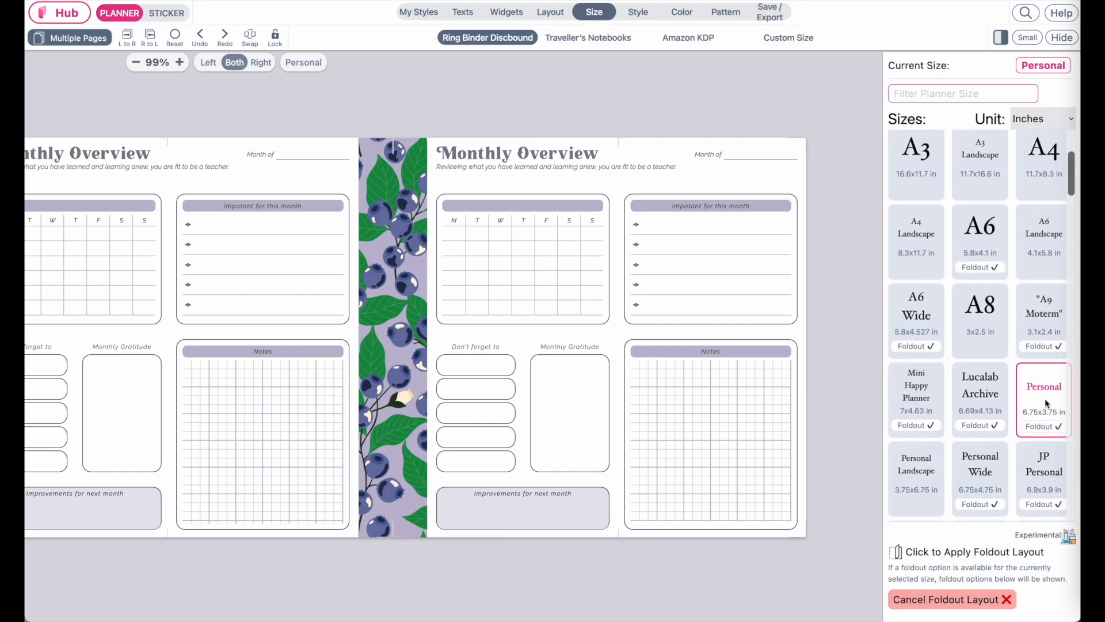
pyautogui.click(1047, 403)
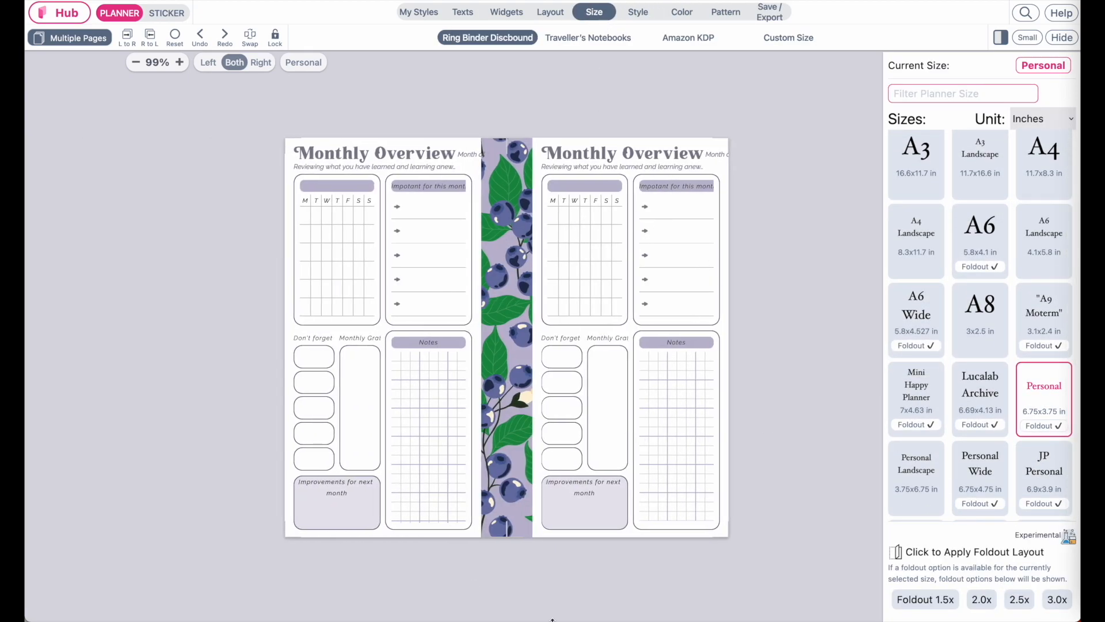
pyautogui.scroll(2, 740, 450)
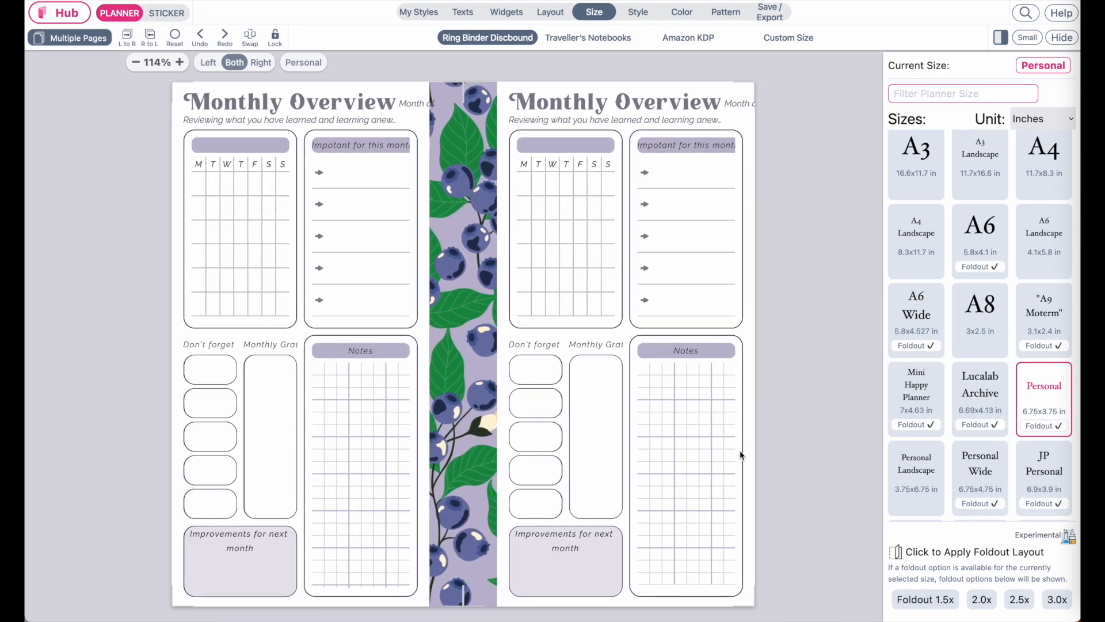
pyautogui.hscroll(1, 599, 388)
pyautogui.scroll(-1, 598, 389)
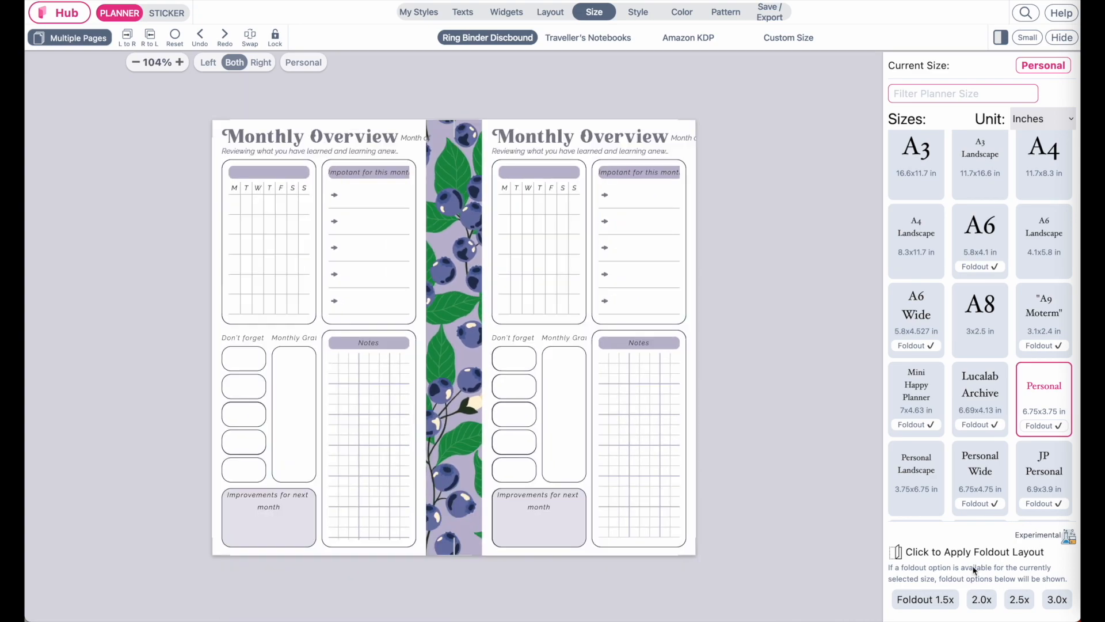
pyautogui.click(982, 599)
pyautogui.hscroll(5, 663, 449)
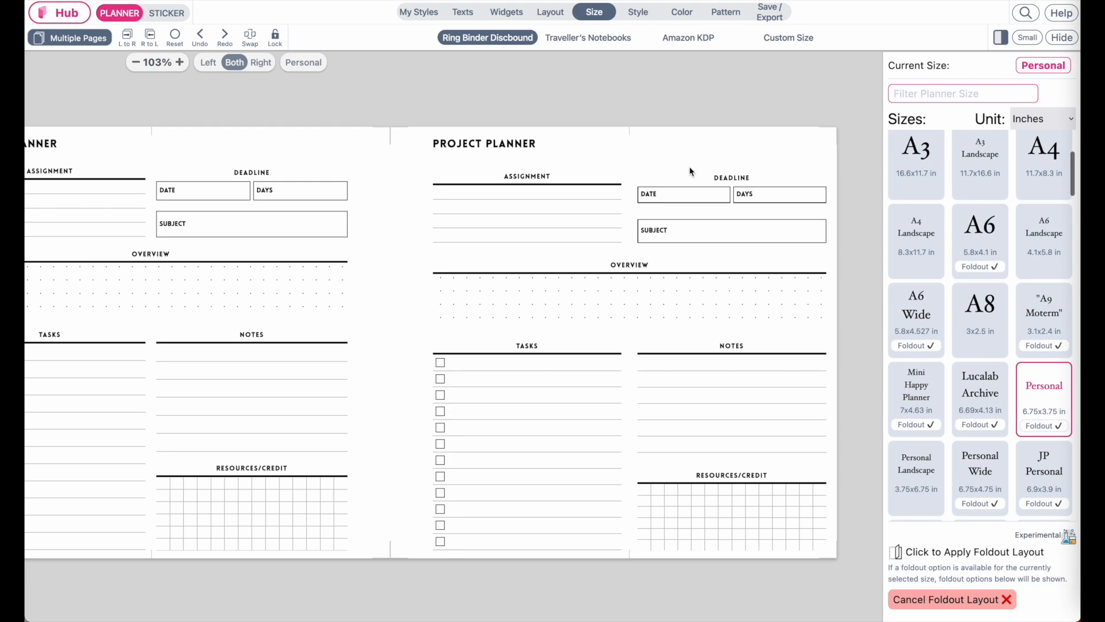
# Set the second column of the Project Planner's right-page layout to 1.3 fraction and check it against the fold mark.
pyautogui.scroll(3, 680, 179)
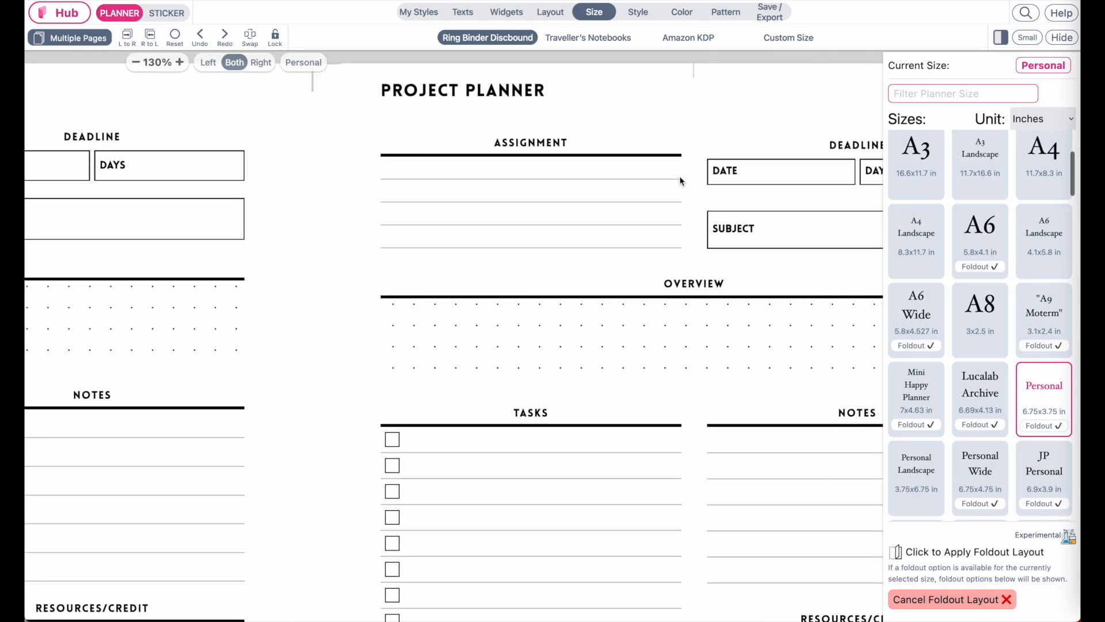
pyautogui.hscroll(2, 680, 180)
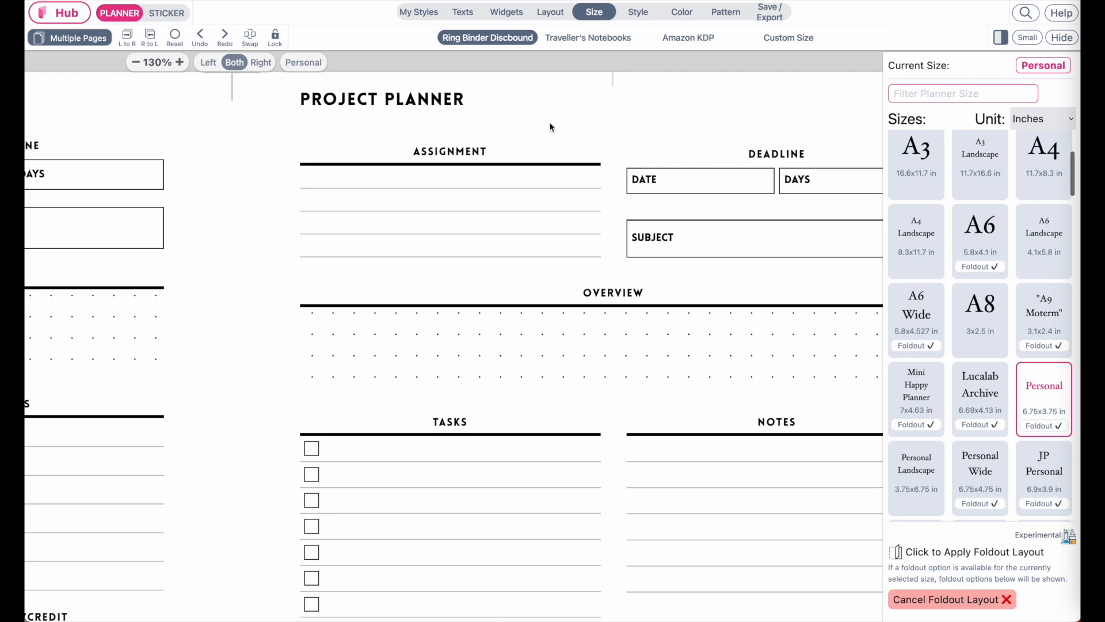
pyautogui.click(550, 12)
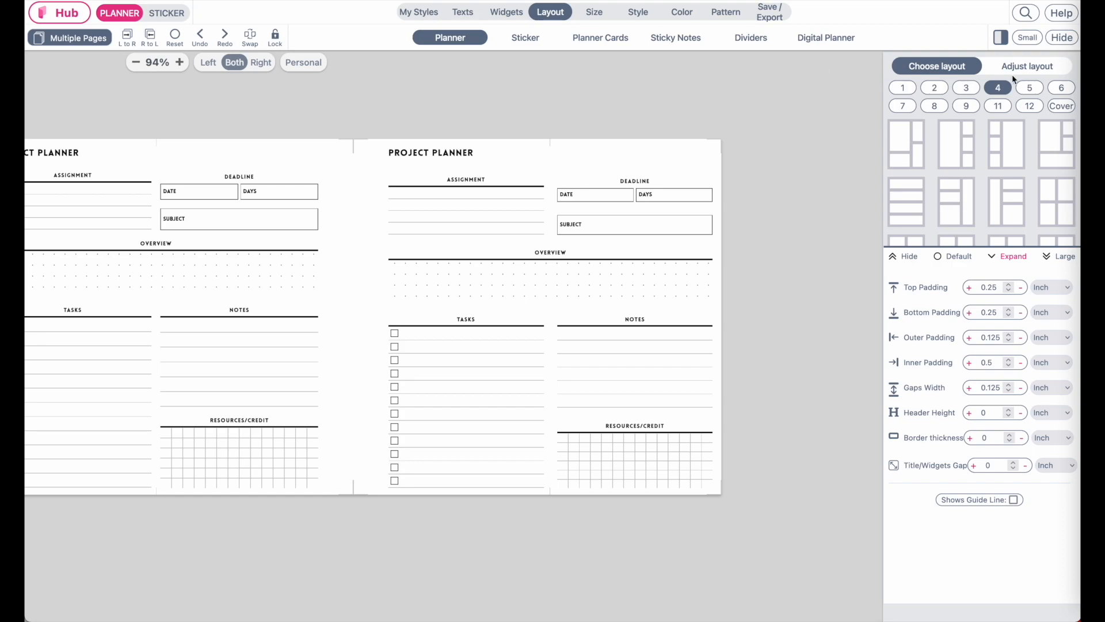
pyautogui.click(1042, 67)
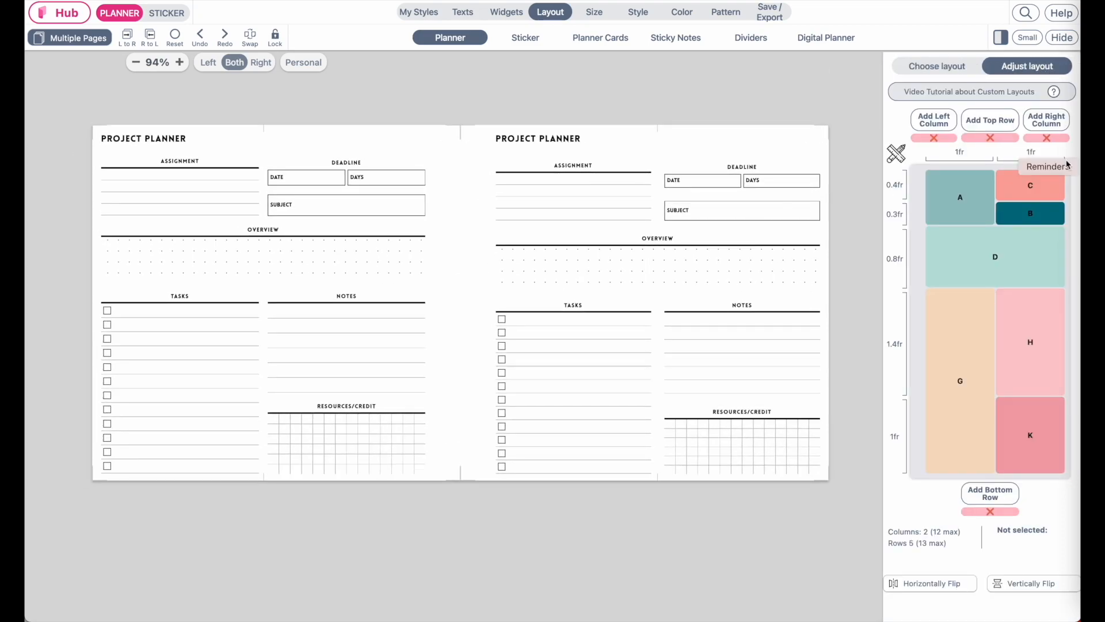
pyautogui.click(1028, 152)
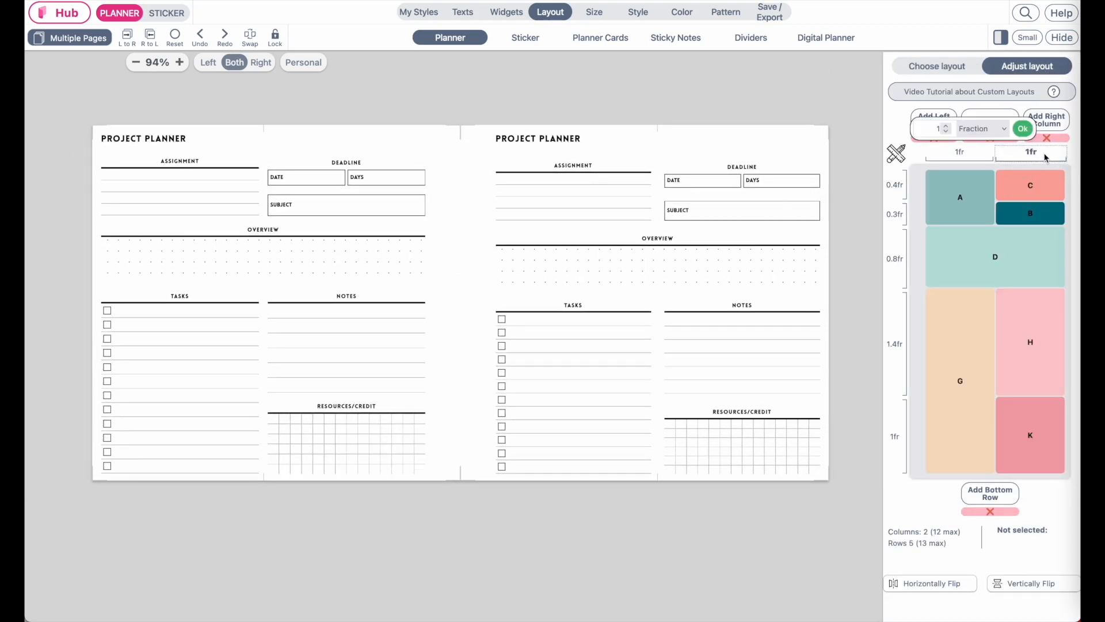
pyautogui.click(945, 126)
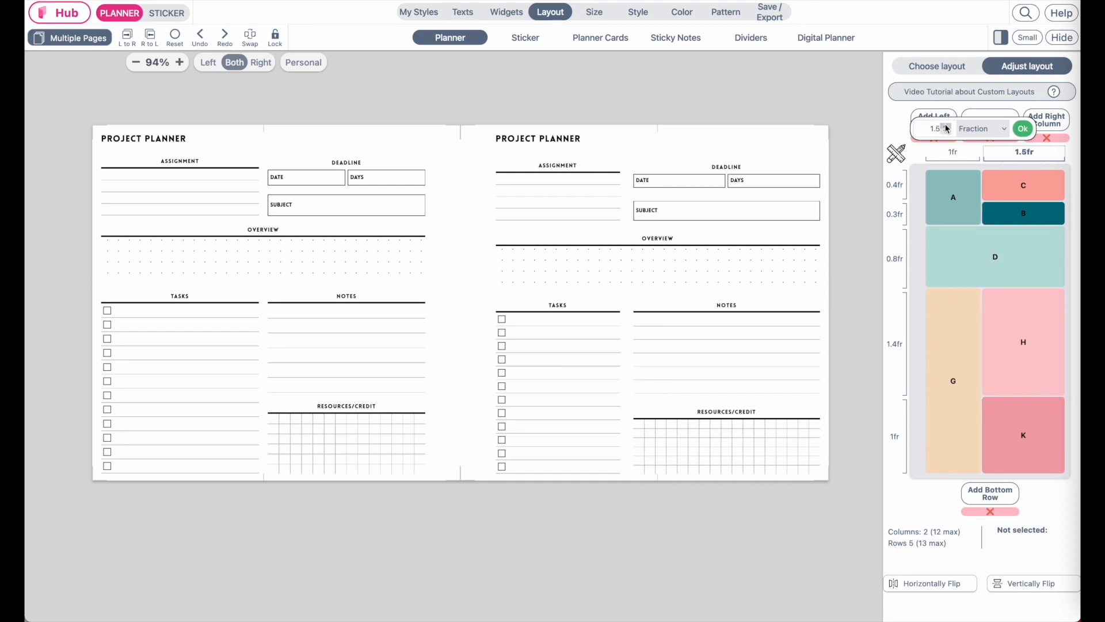
pyautogui.click(945, 132)
pyautogui.click(945, 132)
pyautogui.click(945, 132)
pyautogui.click(945, 132)
pyautogui.click(945, 132)
pyautogui.click(947, 127)
pyautogui.click(947, 127)
pyautogui.click(947, 126)
pyautogui.click(1023, 128)
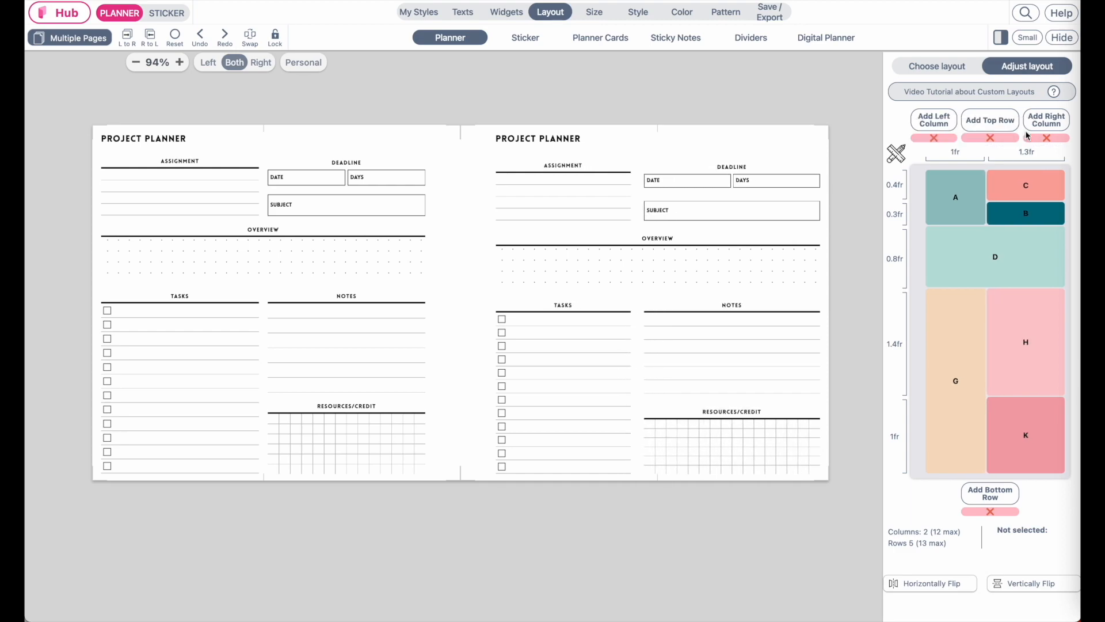
pyautogui.scroll(5, 794, 195)
pyautogui.hscroll(4, 794, 195)
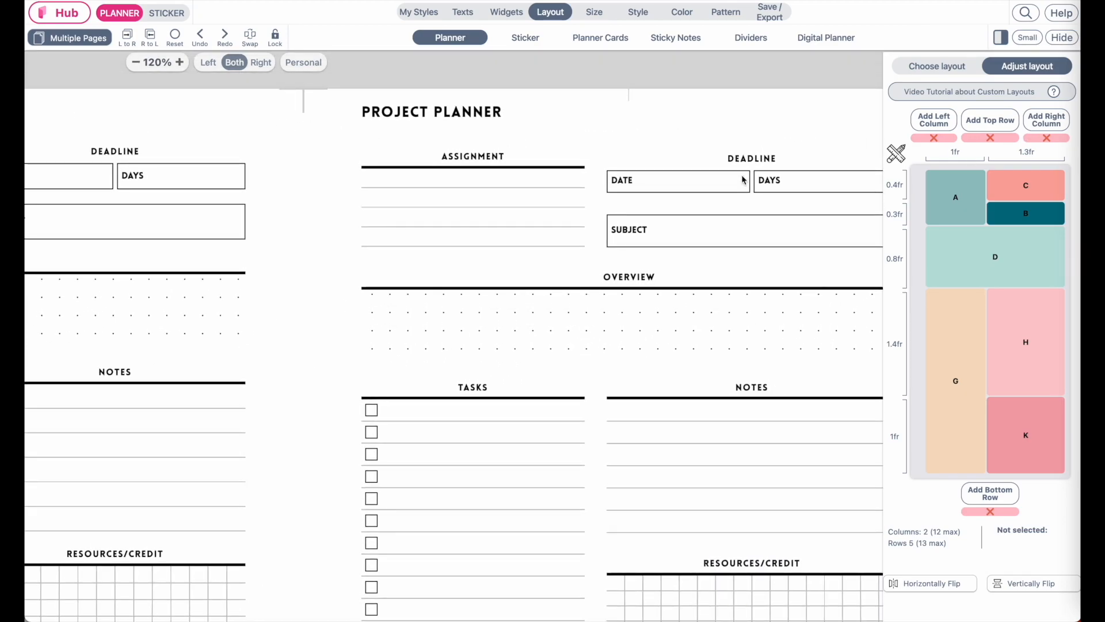
pyautogui.scroll(1, 742, 180)
pyautogui.hscroll(3, 527, 168)
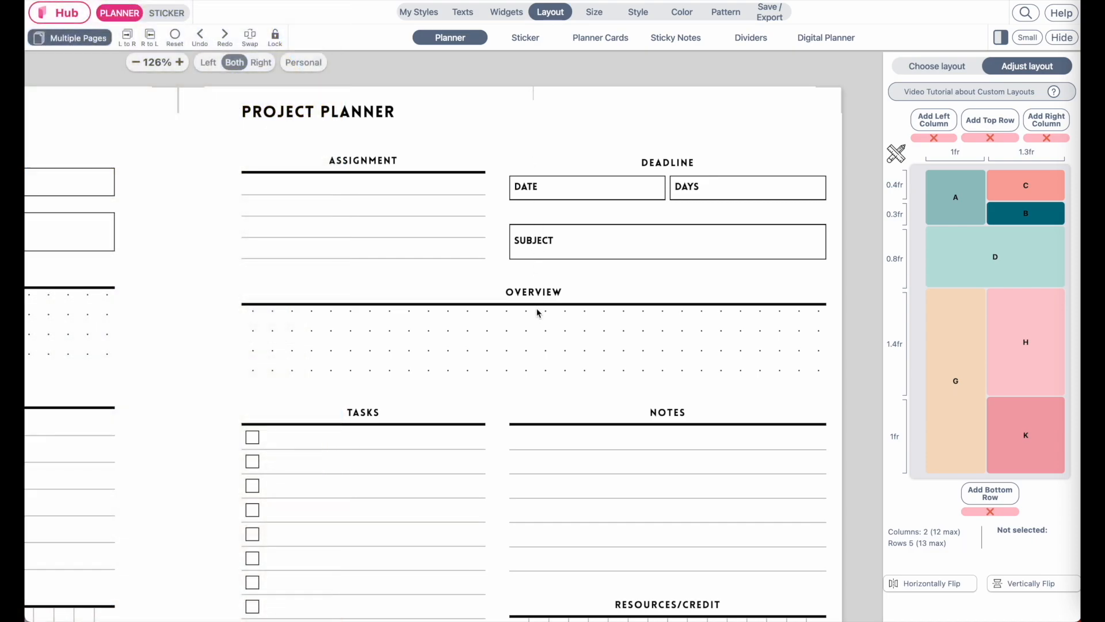
# Return the second column to a width of 1 fraction and check the column gap against the fold mark.
pyautogui.scroll(-3, 537, 313)
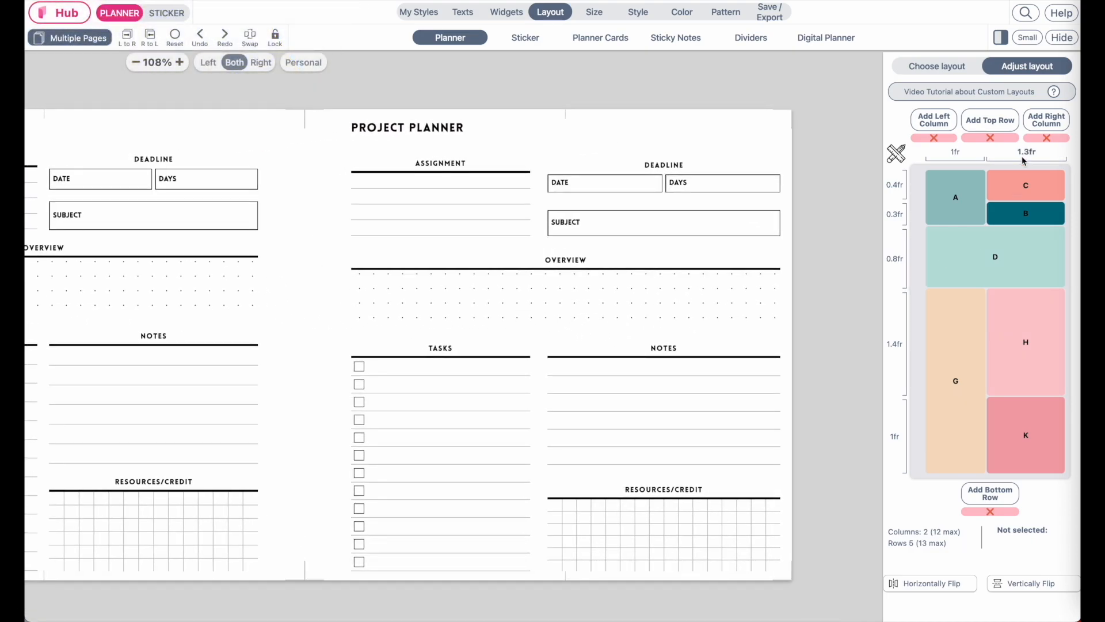
pyautogui.click(1024, 154)
pyautogui.click(945, 132)
pyautogui.click(946, 132)
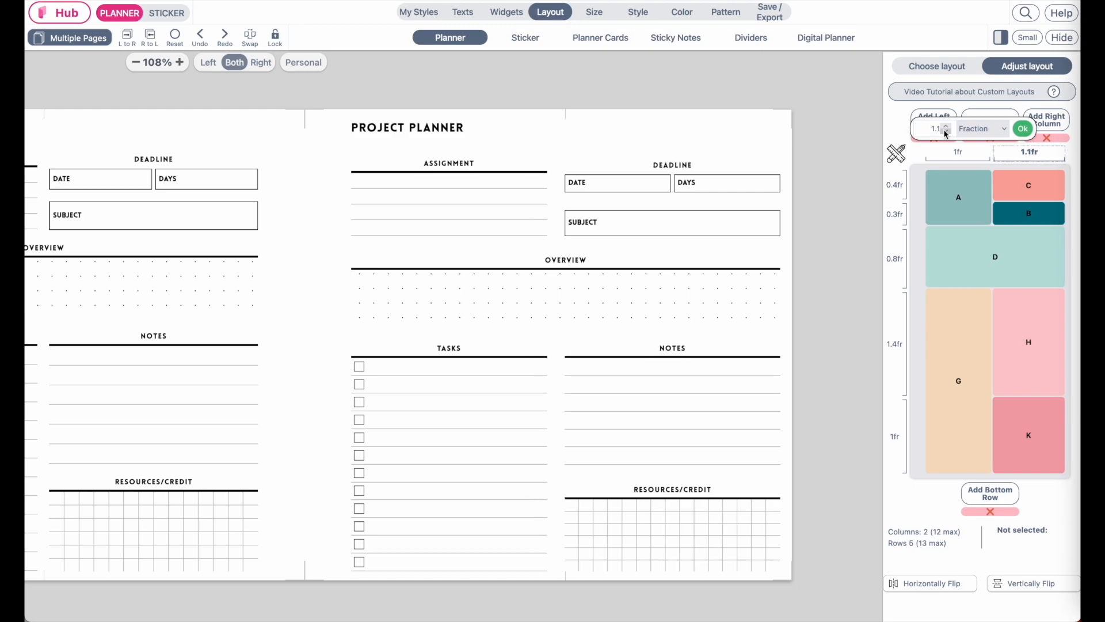
pyautogui.scroll(3, 599, 190)
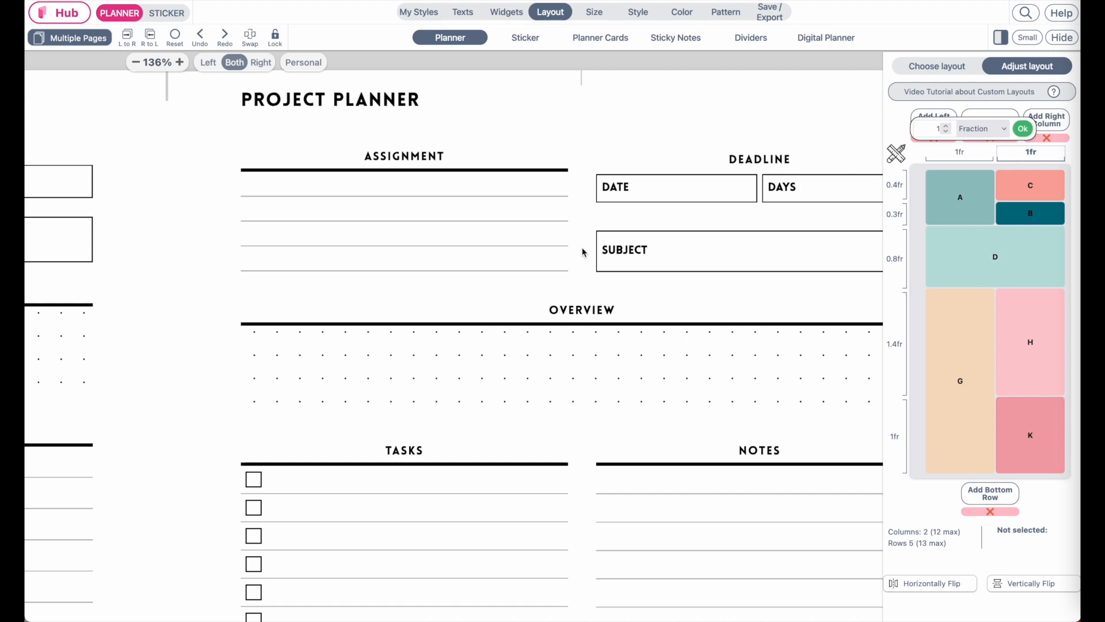
# Cancel the project planner's 2.0x foldout and apply the 1.5x foldout layout.
pyautogui.scroll(-4, 587, 220)
pyautogui.click(594, 12)
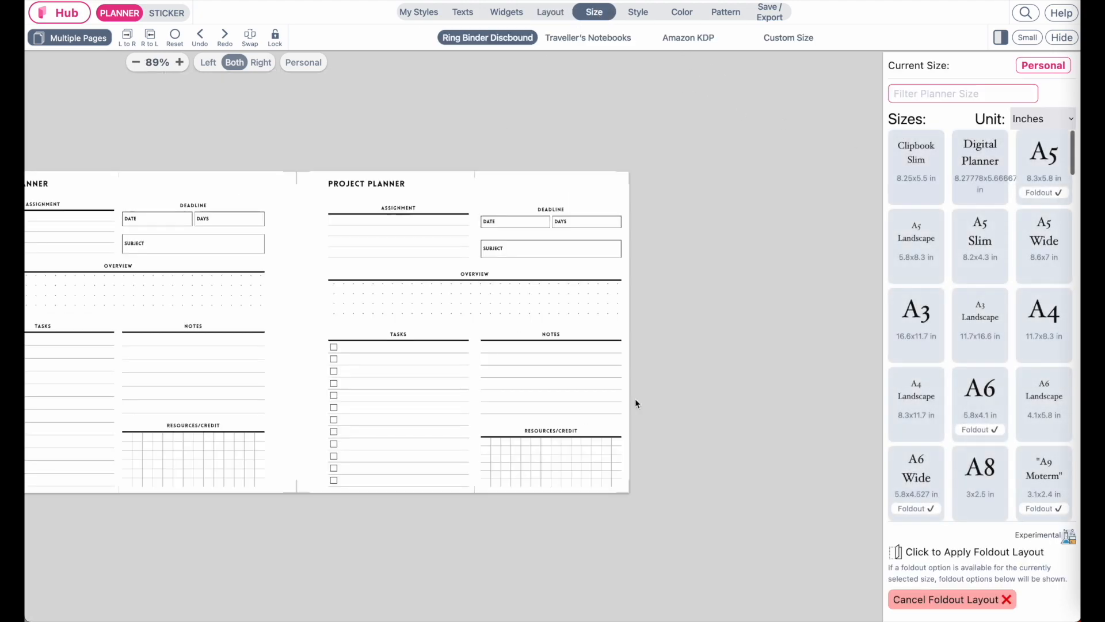
pyautogui.click(1007, 601)
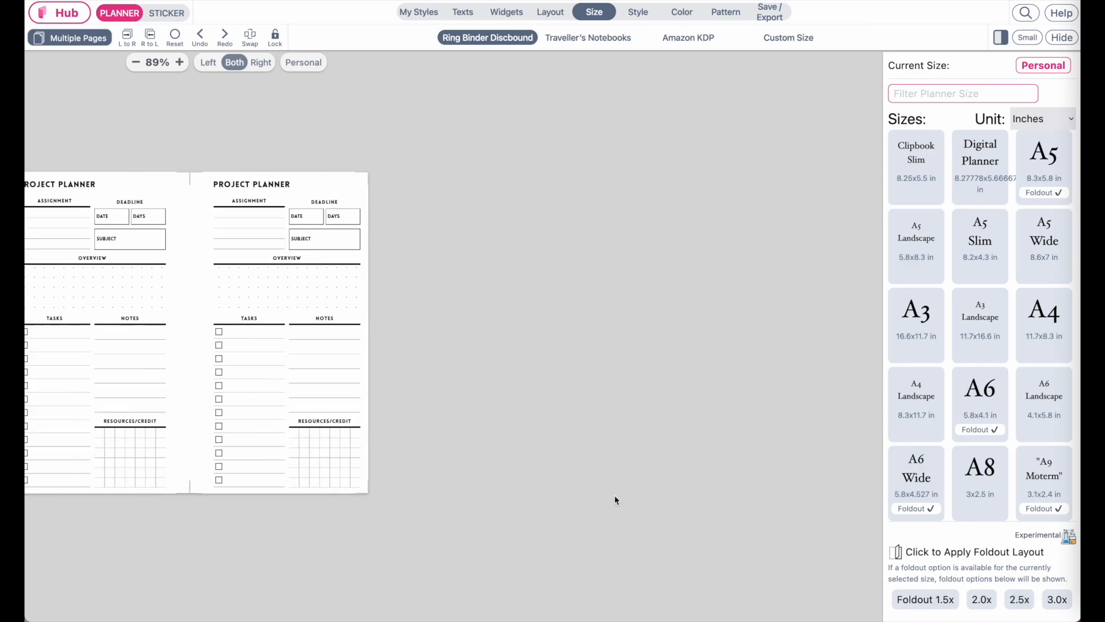
pyautogui.click(926, 600)
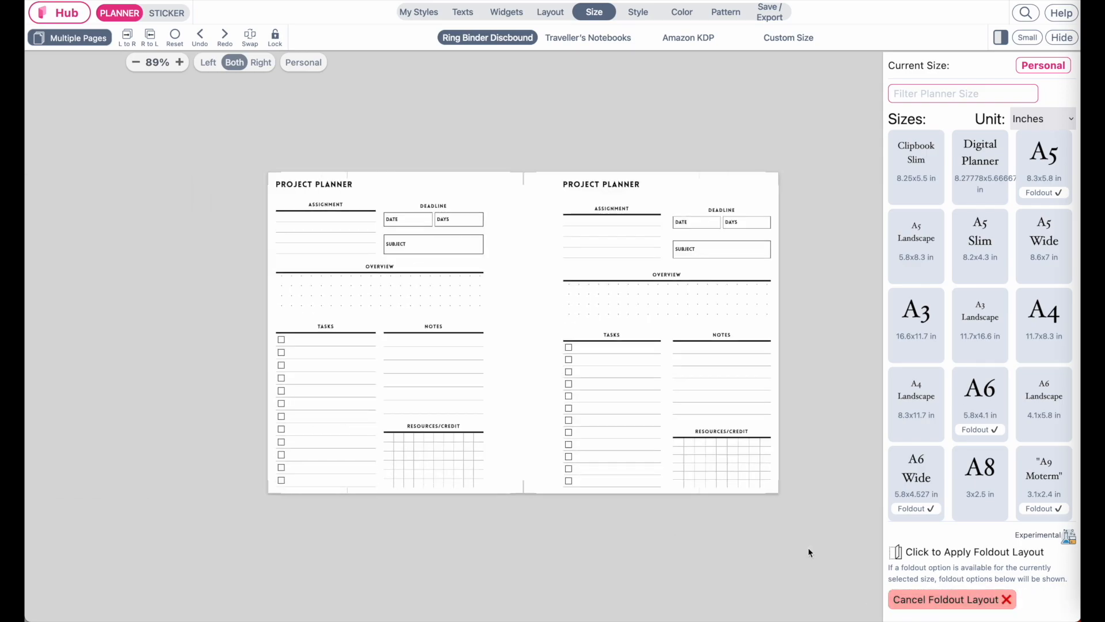
# Set the first column of the Project Planner's right-page layout to 2 fraction and check the column gap against the fold mark.
pyautogui.scroll(4, 735, 264)
pyautogui.hscroll(8, 736, 266)
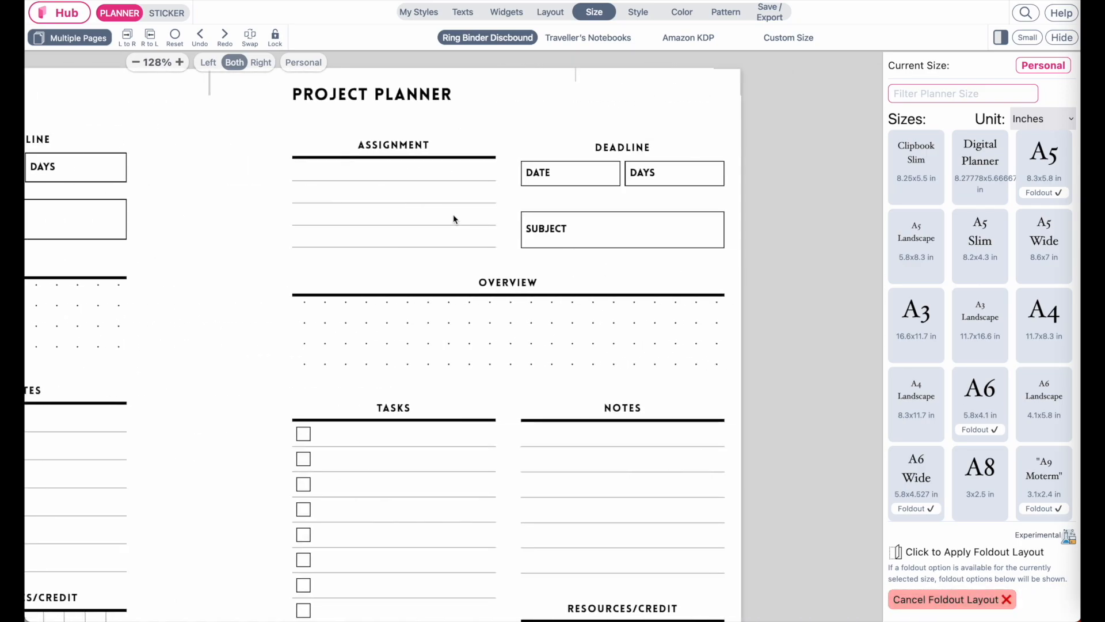
pyautogui.click(561, 15)
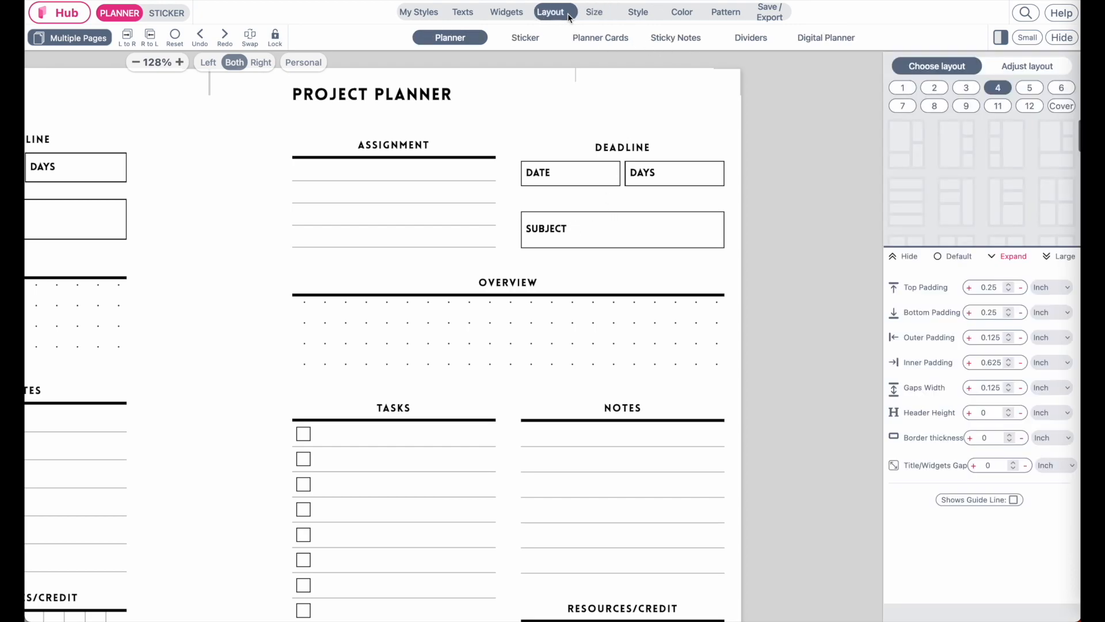
pyautogui.click(1030, 70)
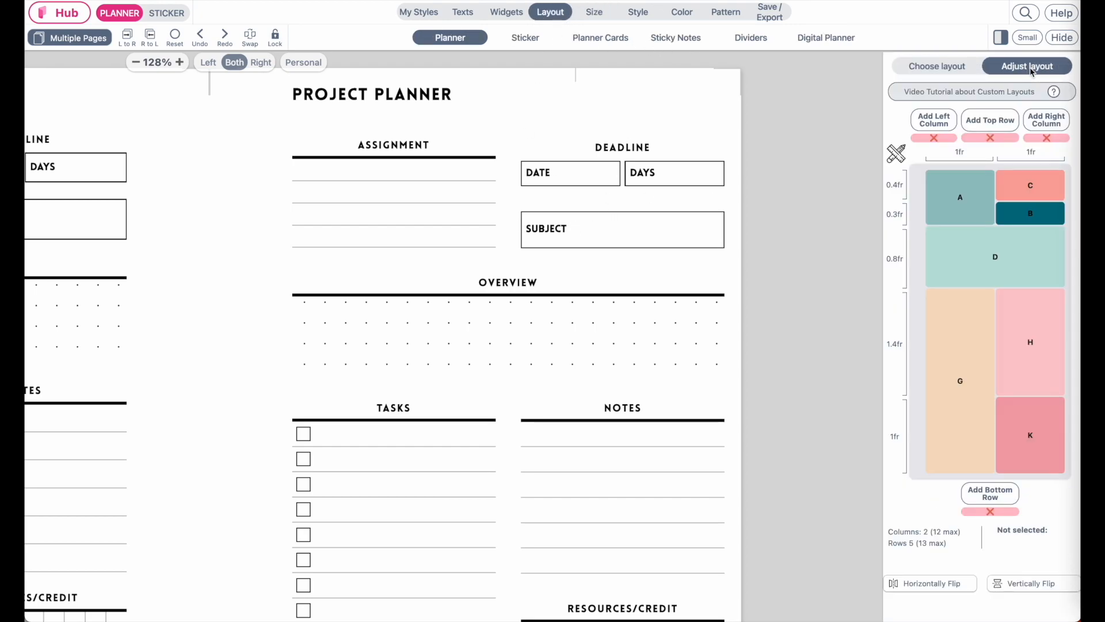
pyautogui.click(961, 152)
pyautogui.moveTo(947, 127); pyautogui.dragTo(946, 127)
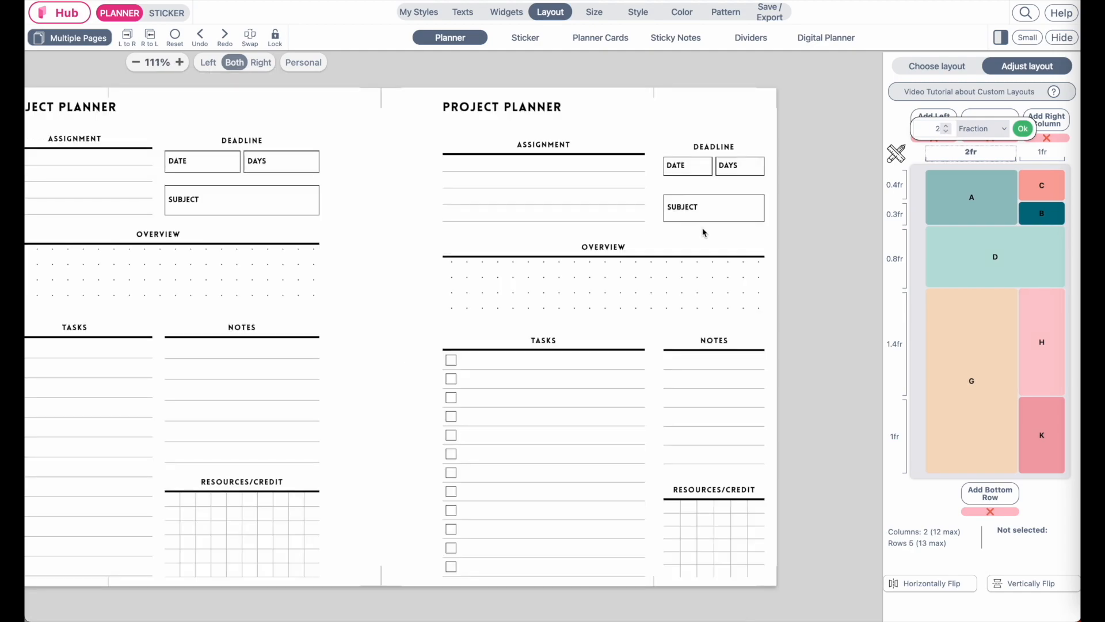
pyautogui.scroll(4, 703, 232)
pyautogui.hscroll(3, 703, 232)
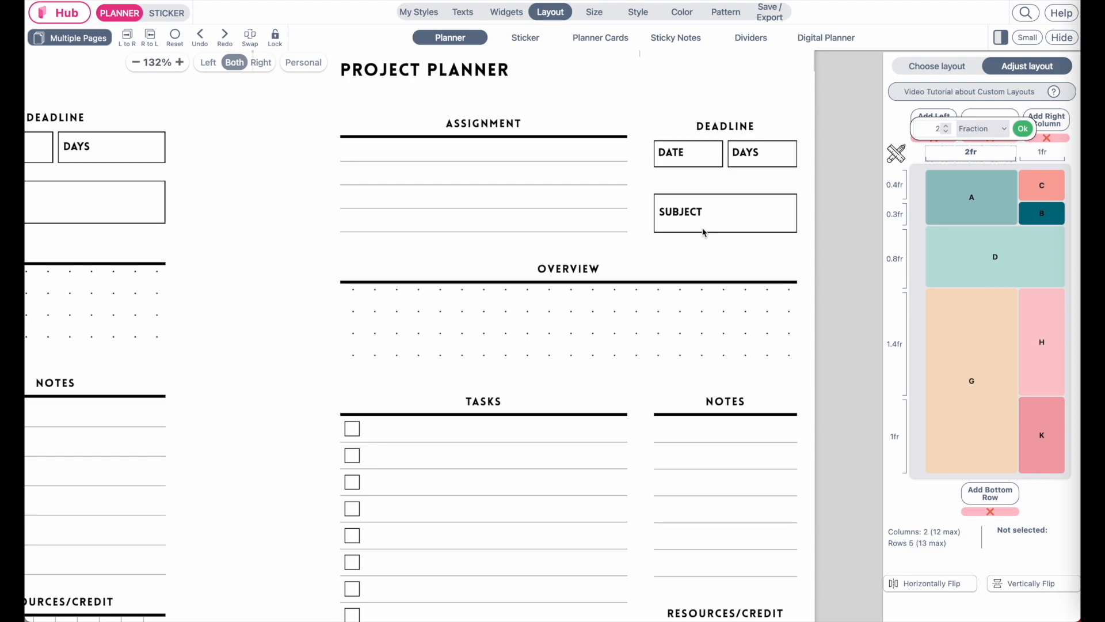
pyautogui.scroll(1, 703, 232)
pyautogui.hscroll(1, 702, 232)
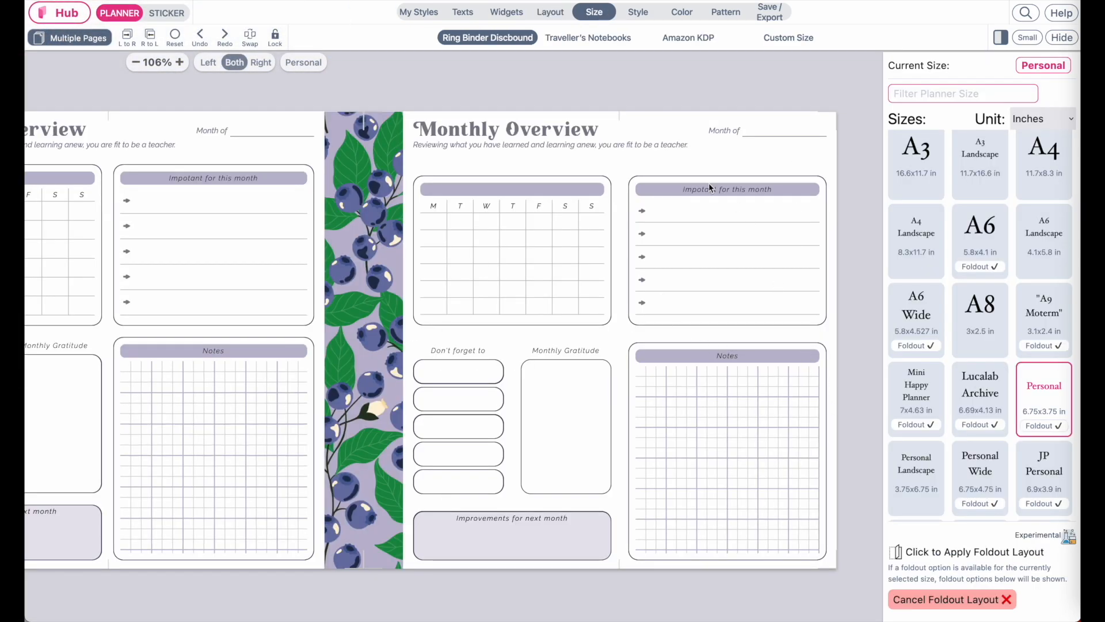
# Examine the right page of the Monthly Overview for how its column gap sits relative to the fold mark.
pyautogui.scroll(3, 709, 184)
pyautogui.hscroll(4, 709, 183)
pyautogui.scroll(1, 709, 183)
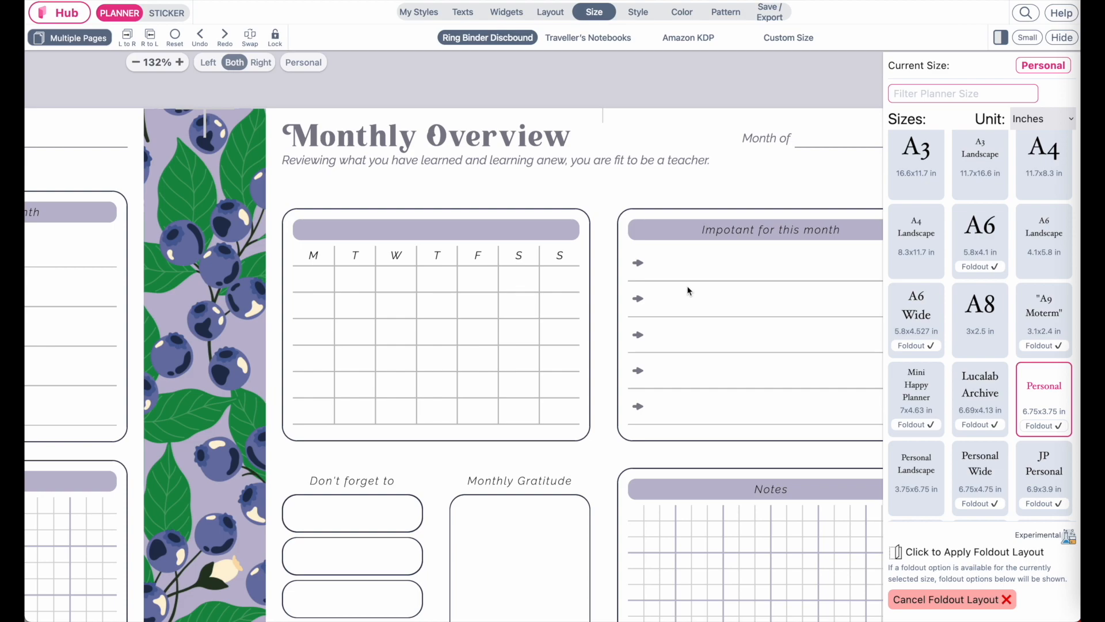
pyautogui.scroll(2, 736, 205)
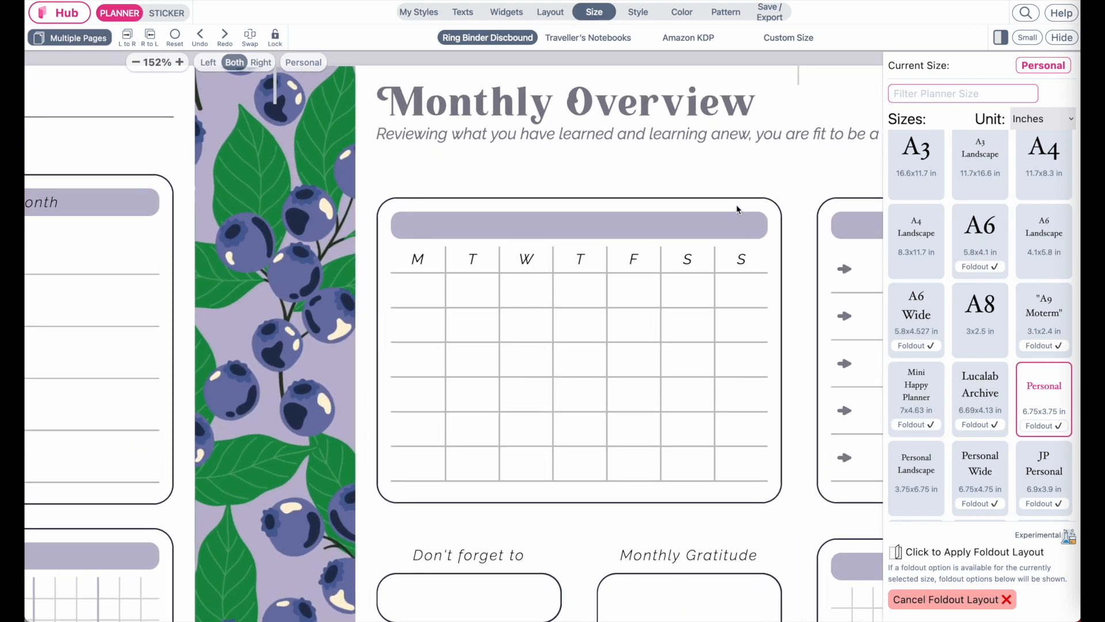
pyautogui.hscroll(5, 737, 205)
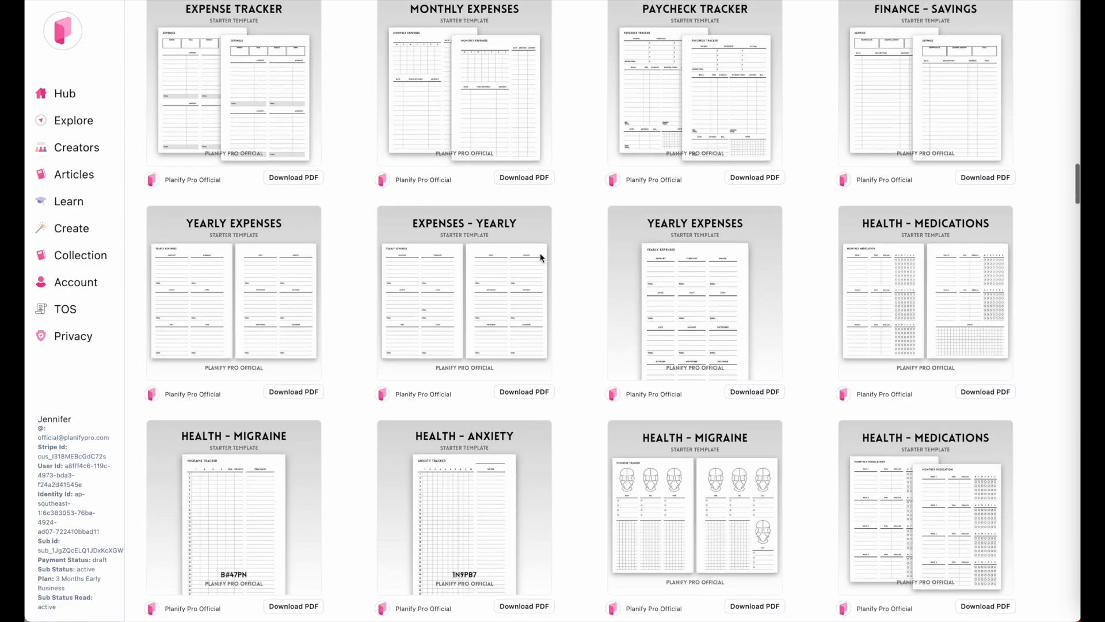
# Find the Health - Anxiety starter template among the official templates and apply its Health design to the planner.
pyautogui.scroll(4, 540, 257)
pyautogui.scroll(-6, 540, 257)
pyautogui.scroll(-3, 540, 258)
pyautogui.scroll(5, 411, 263)
pyautogui.scroll(2, 411, 263)
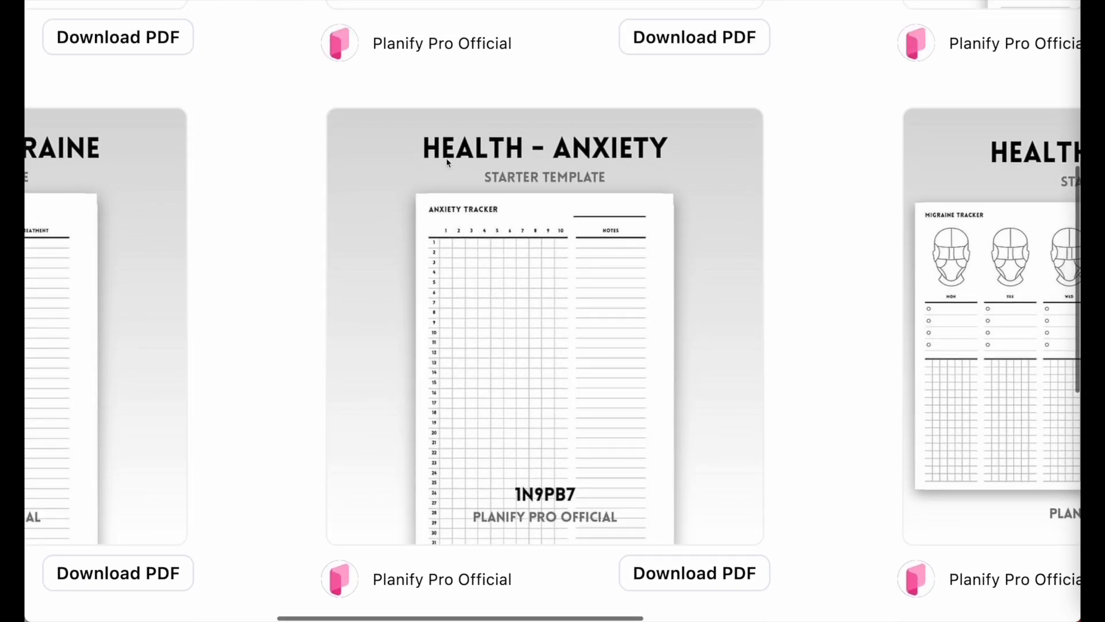
pyautogui.scroll(-7, 556, 332)
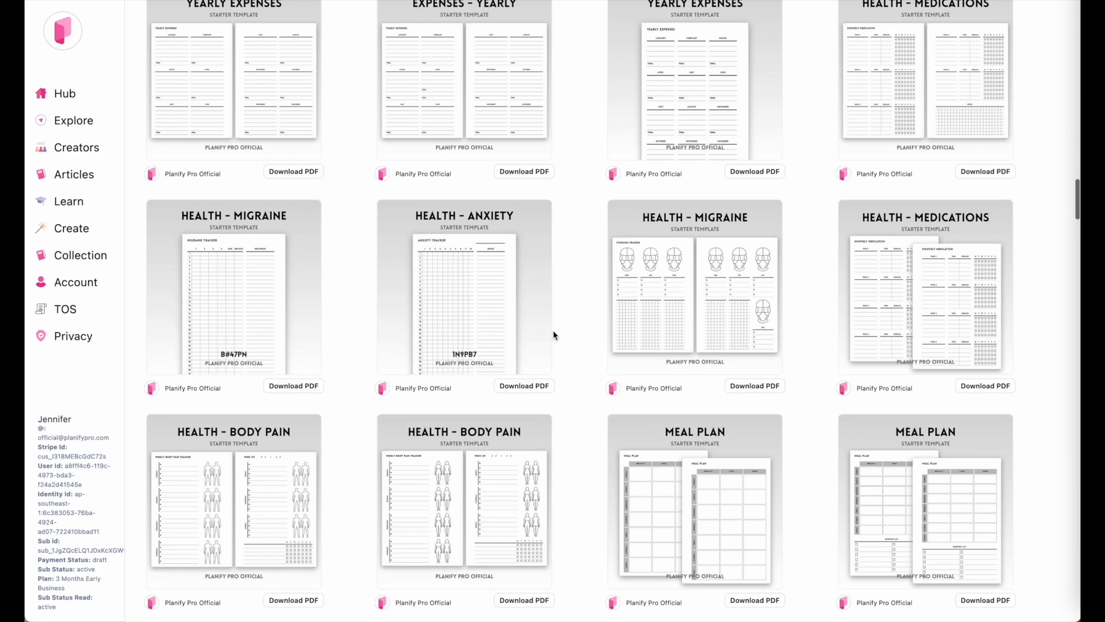
pyautogui.click(461, 258)
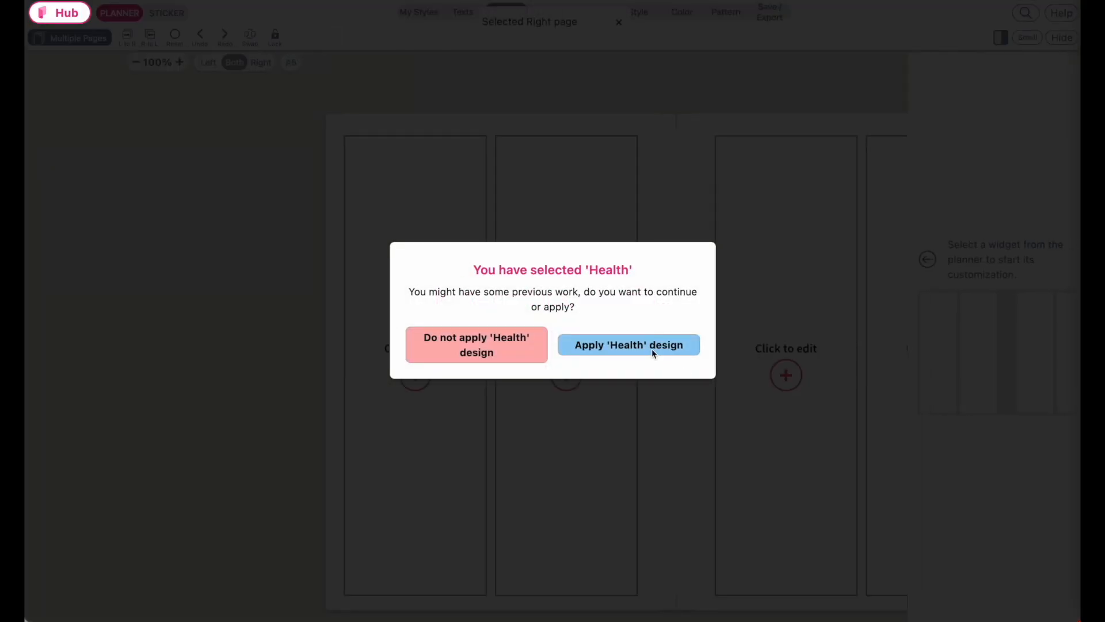
pyautogui.click(651, 348)
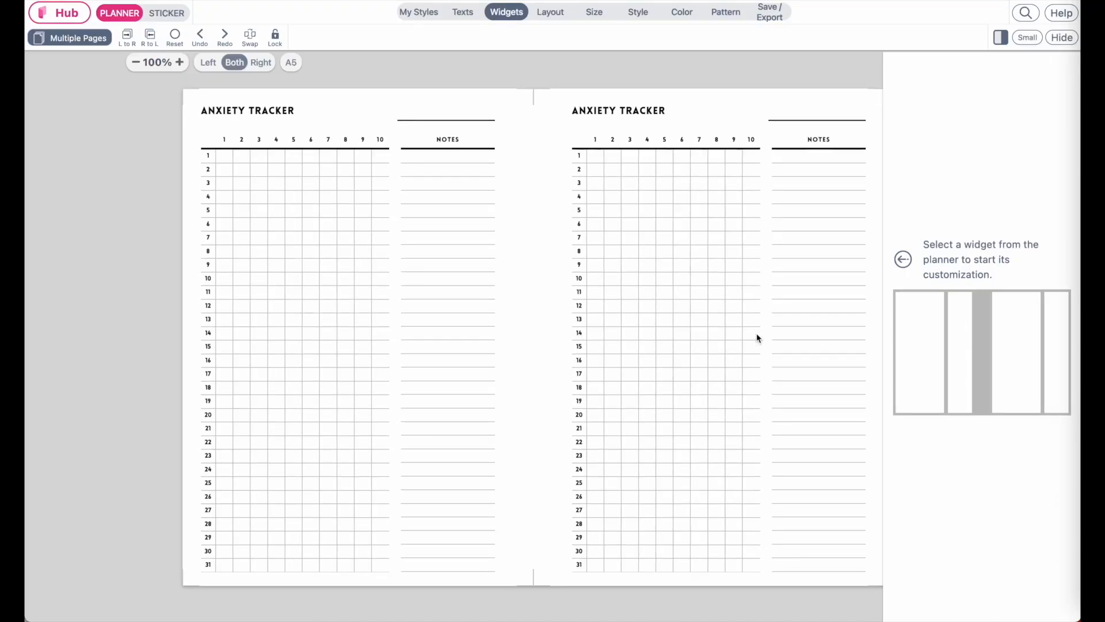
# Filter the planner sizes for Personal Wide and apply that size to the Anxiety Tracker.
pyautogui.click(594, 12)
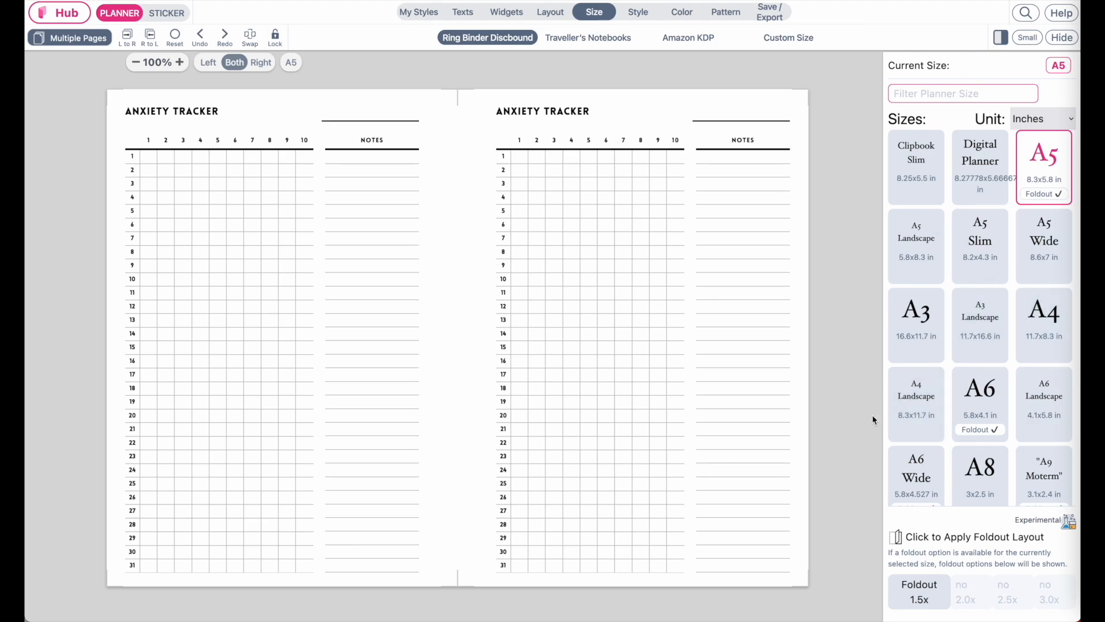
pyautogui.scroll(3, 978, 410)
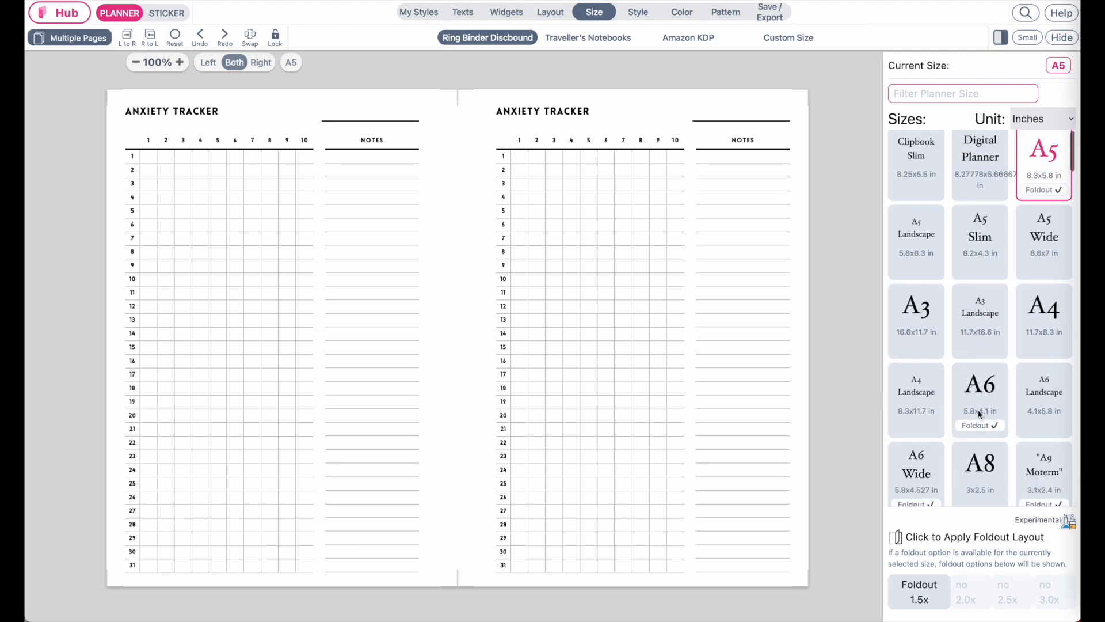
pyautogui.click(925, 101)
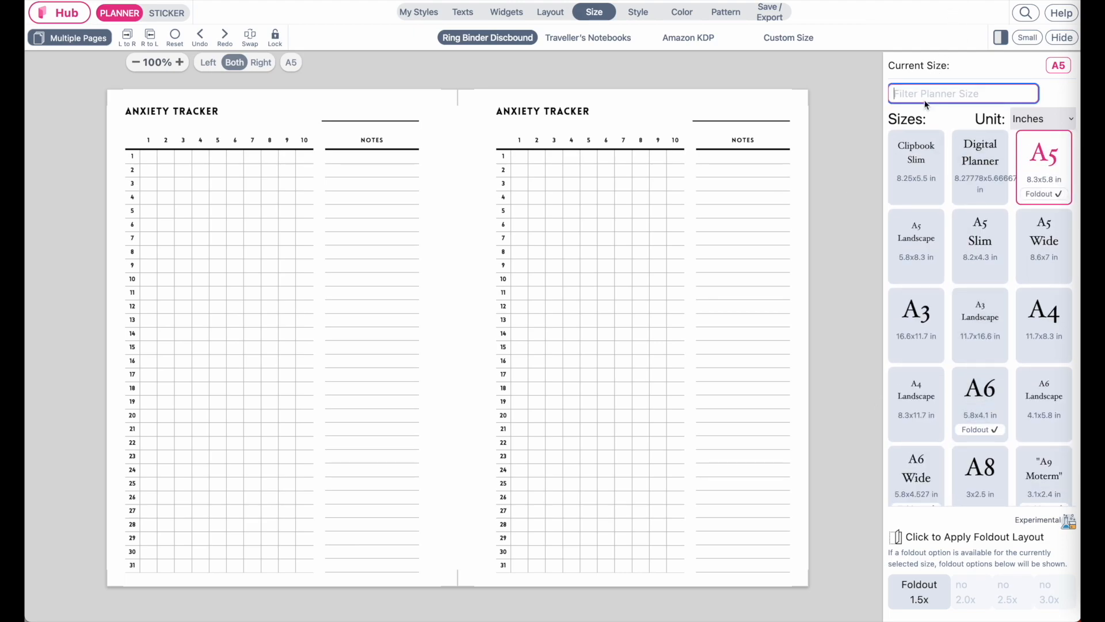
pyautogui.write('perso')
pyautogui.click(944, 116)
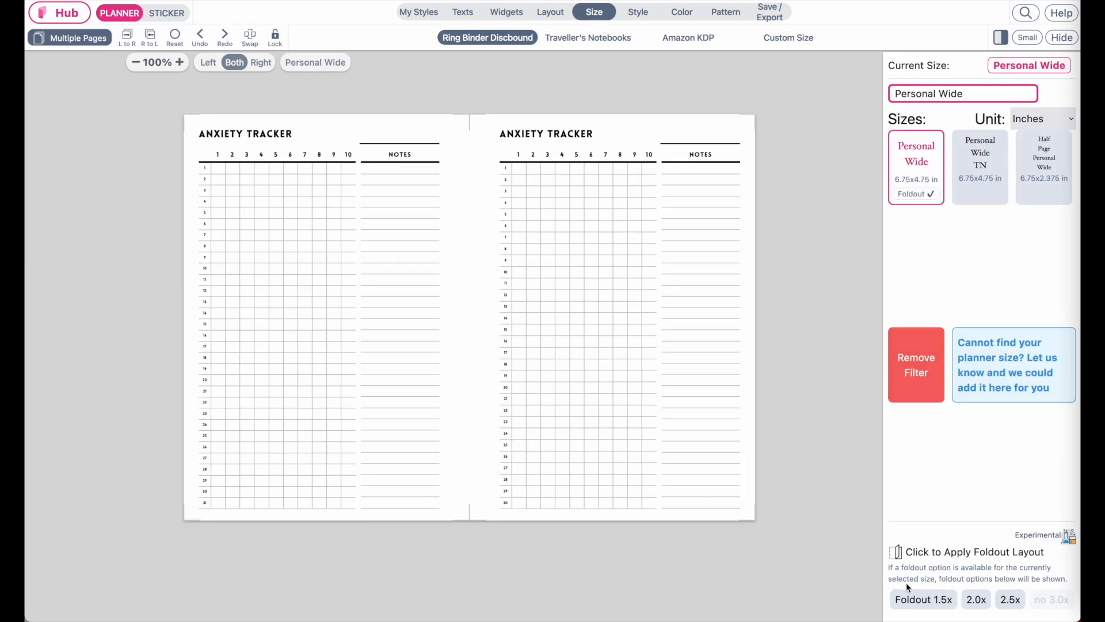
# Try the 1.5x foldout layout on the Anxiety Tracker, check its fold mark, and cancel the foldout.
pyautogui.click(939, 602)
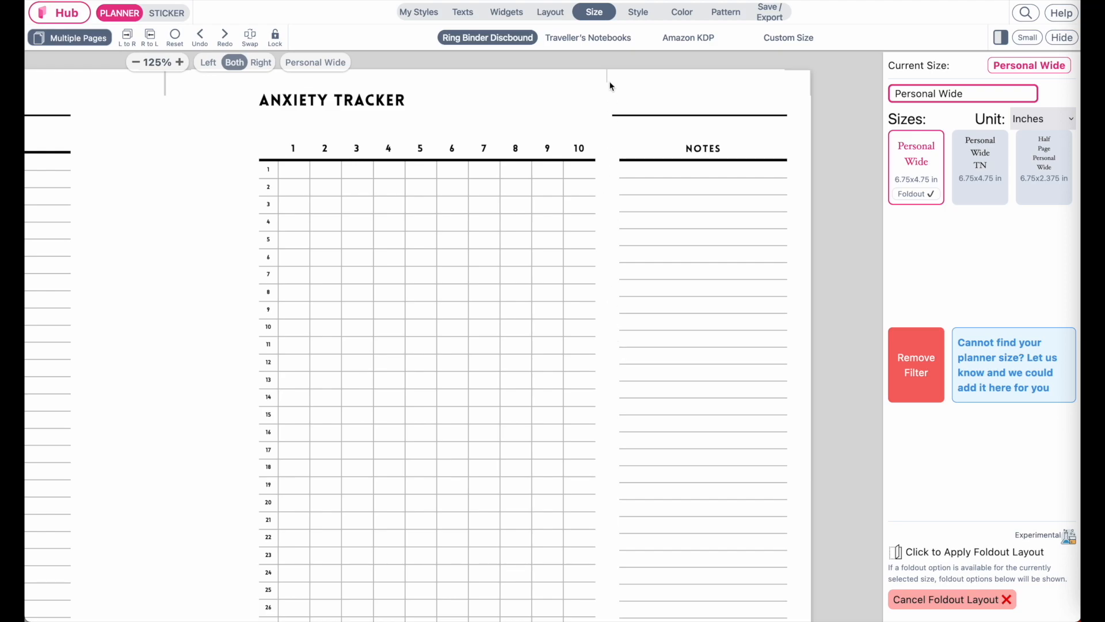
pyautogui.scroll(-5, 613, 380)
pyautogui.hscroll(-3, 613, 380)
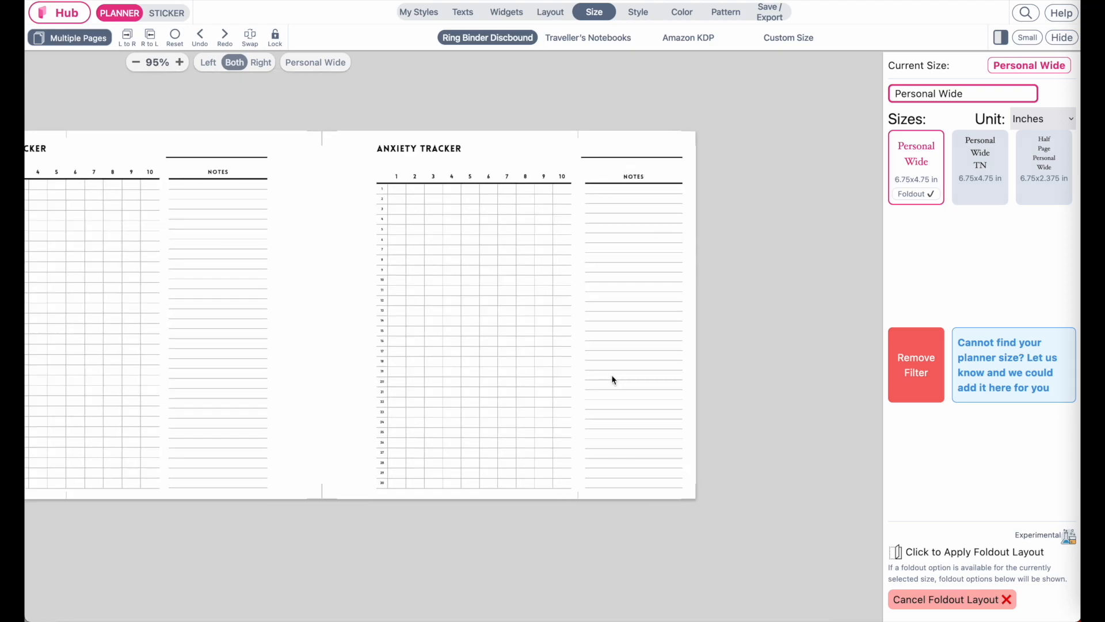
pyautogui.click(1002, 606)
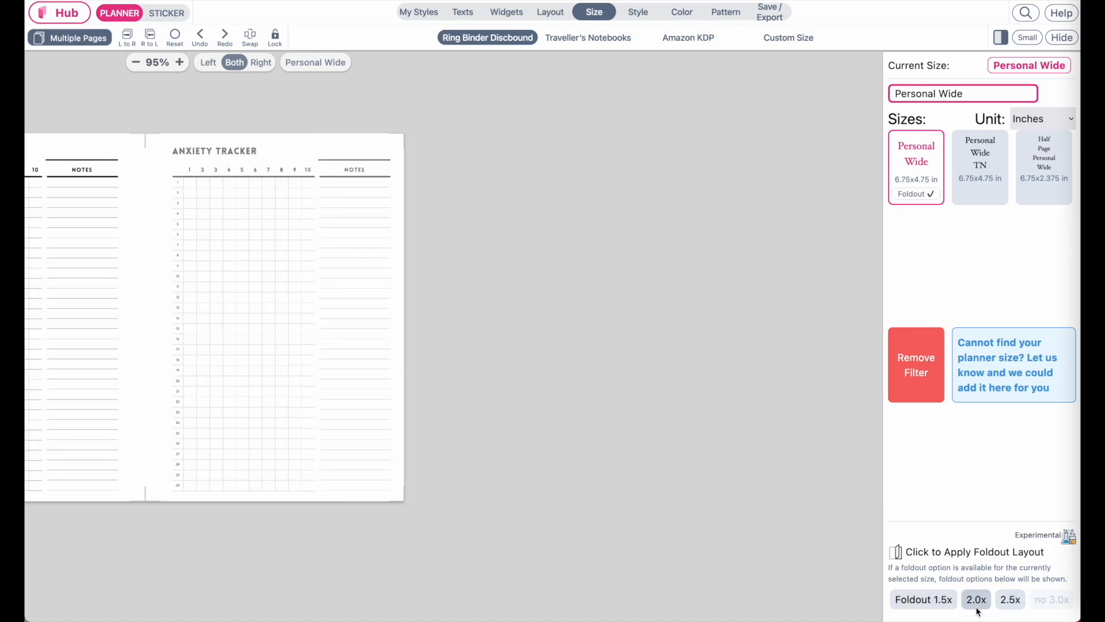
# Apply the 2.0x foldout layout to the Anxiety Tracker and check the fold mark on the right page.
pyautogui.click(977, 600)
pyautogui.hscroll(5, 671, 348)
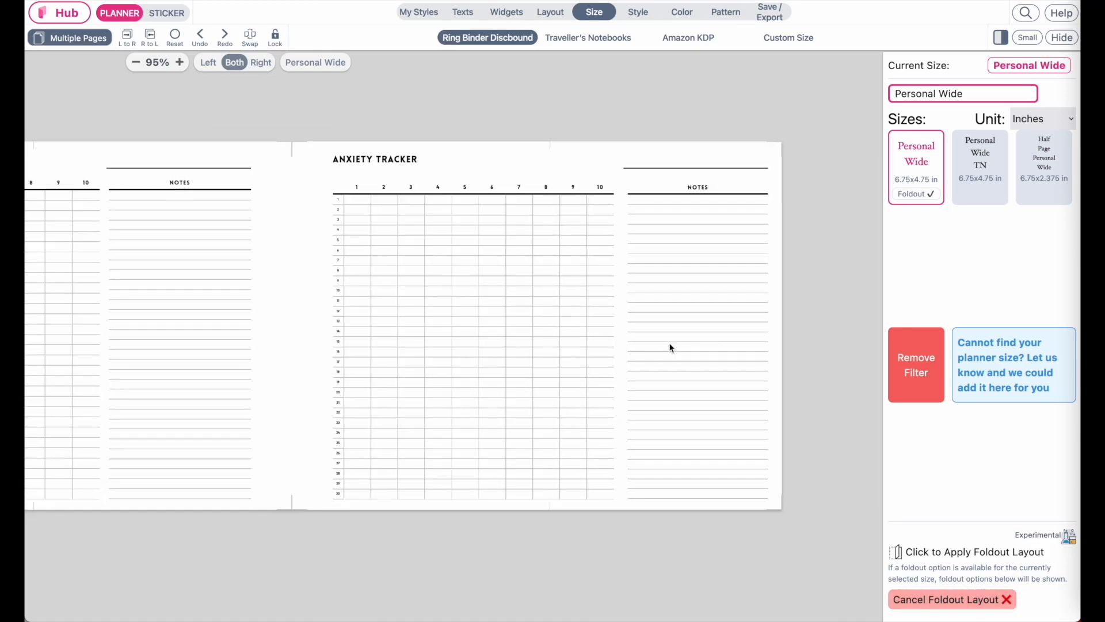
pyautogui.scroll(3, 550, 148)
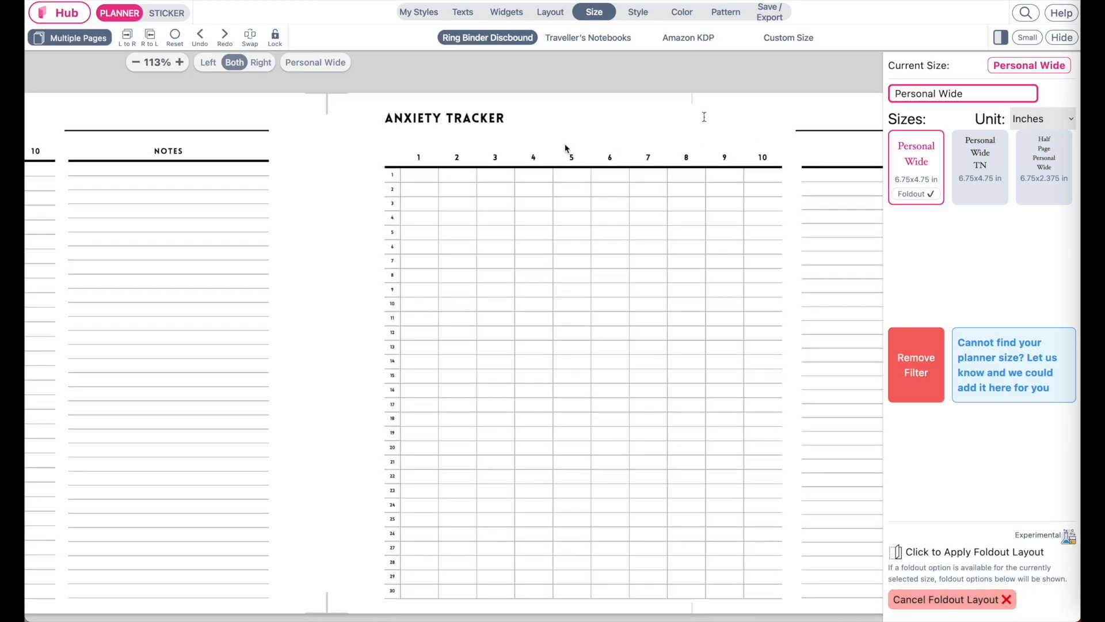
# Set the first column of the Anxiety Tracker's right-page layout to 1 fraction and check the gap against the fold mark.
pyautogui.click(553, 11)
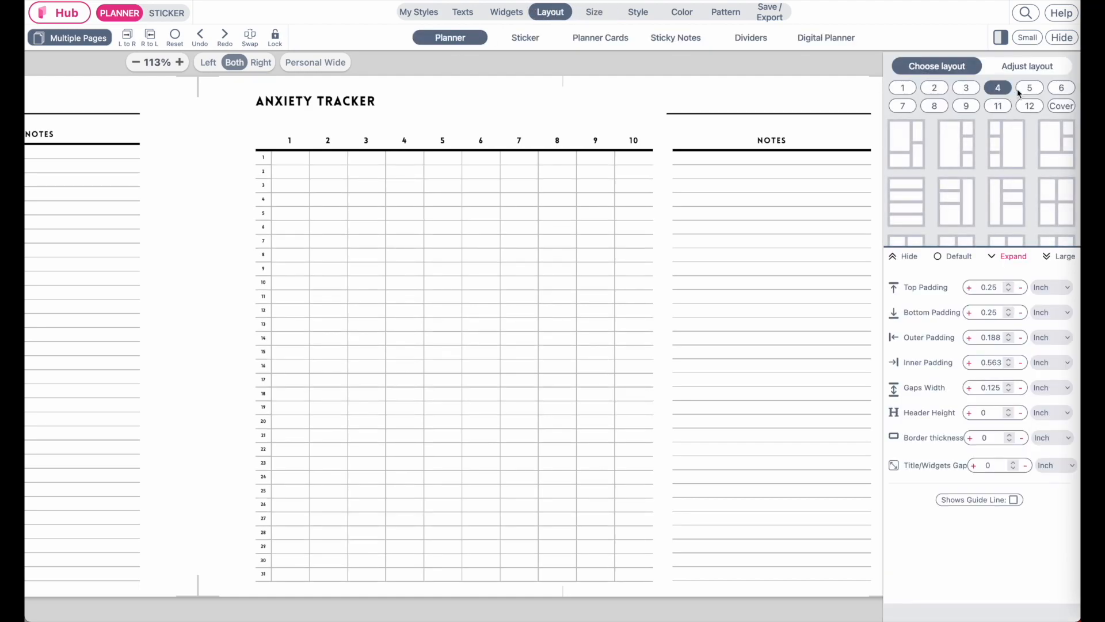
pyautogui.click(1034, 65)
pyautogui.click(973, 153)
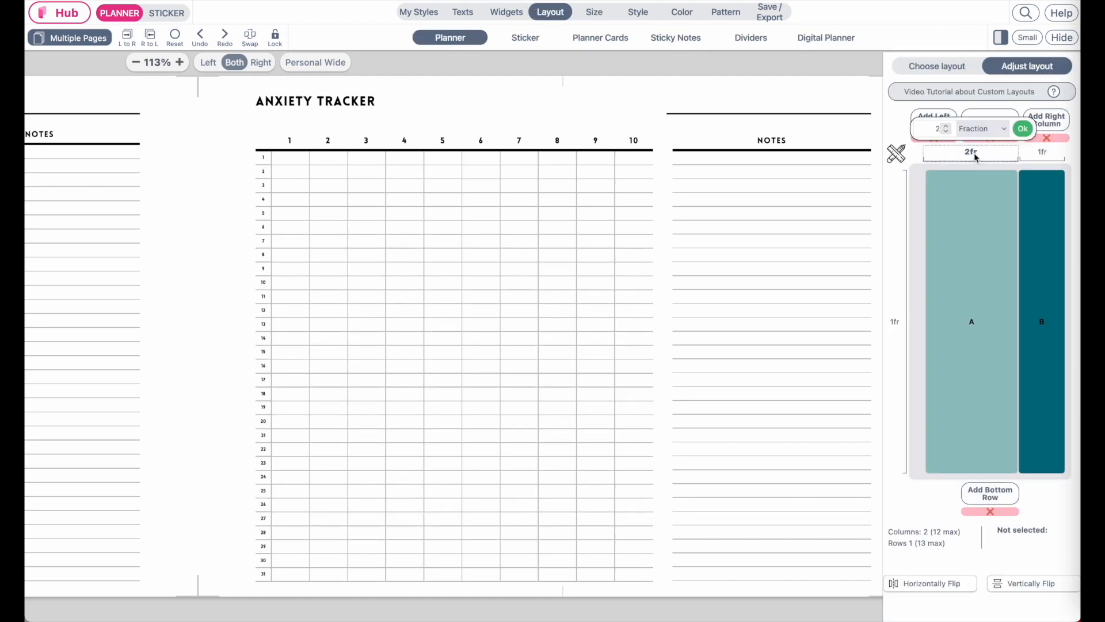
pyautogui.click(944, 133)
pyautogui.click(945, 133)
pyautogui.click(945, 133)
pyautogui.click(944, 133)
pyautogui.click(944, 133)
pyautogui.click(945, 133)
pyautogui.click(945, 133)
pyautogui.doubleClick(945, 133)
pyautogui.click(944, 133)
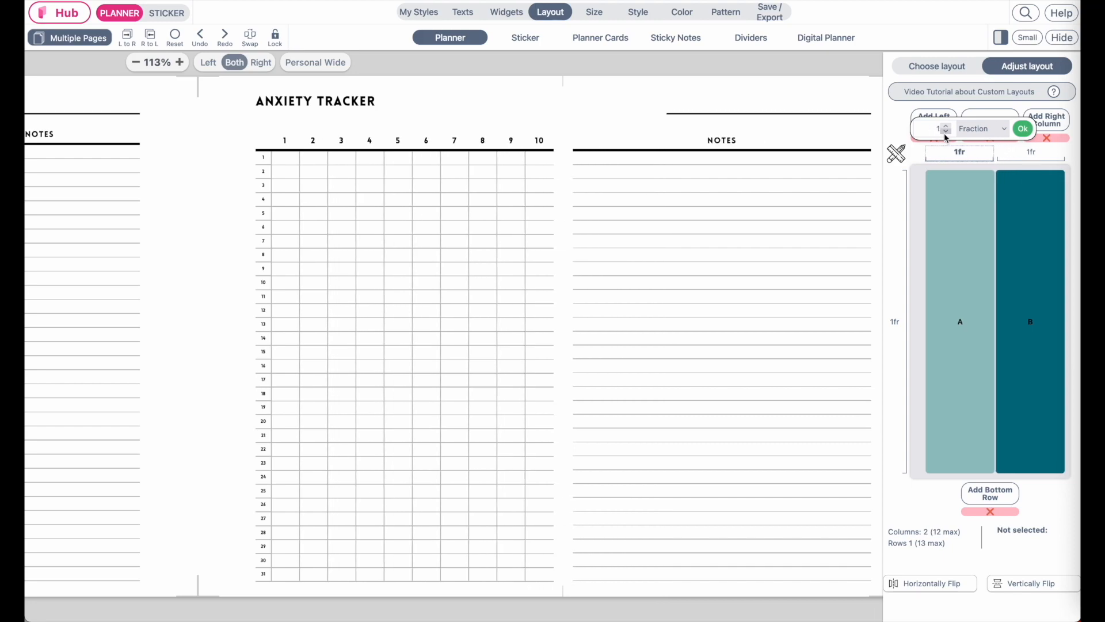
pyautogui.scroll(-3, 723, 257)
pyautogui.scroll(2, 723, 256)
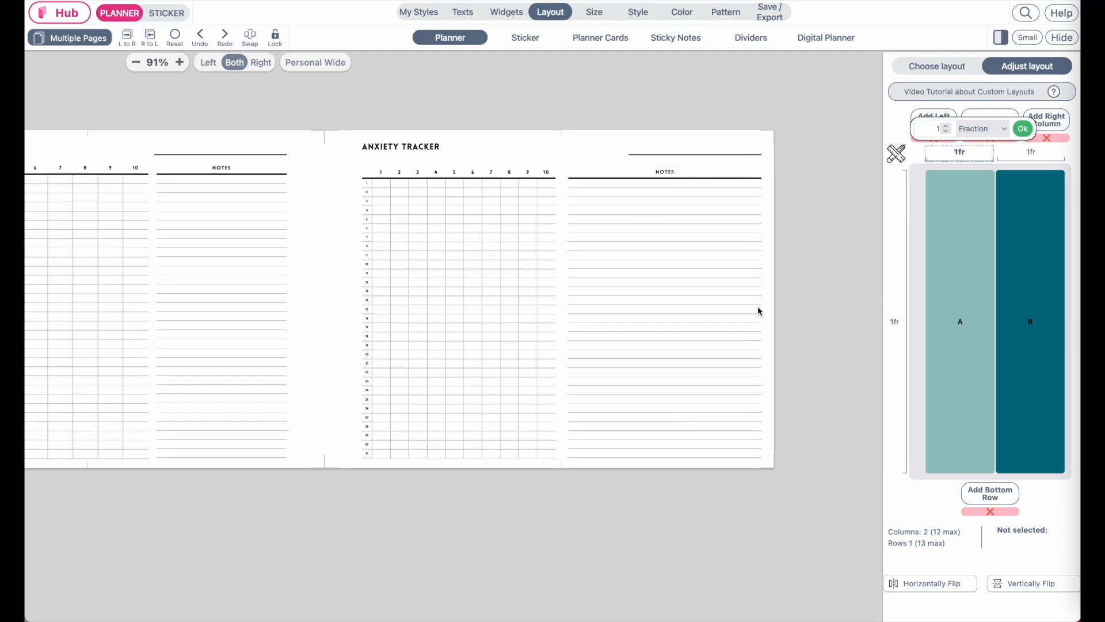
pyautogui.click(1023, 128)
# Add a third column on the right side of the page layout and fill it with a new section C.
pyautogui.click(1051, 123)
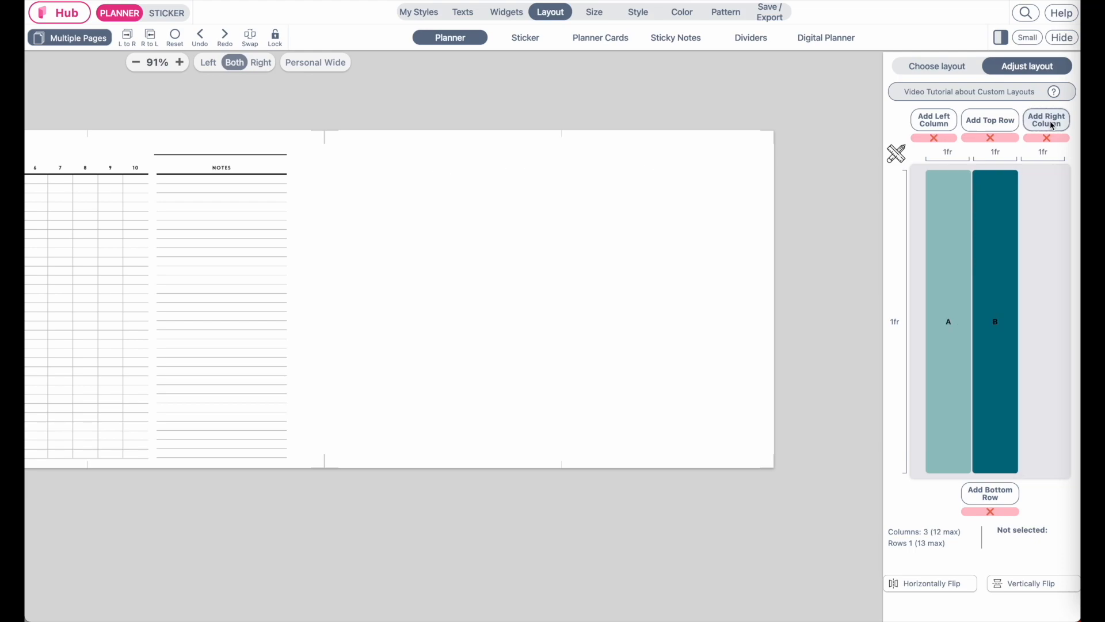
pyautogui.click(1043, 273)
pyautogui.click(1042, 321)
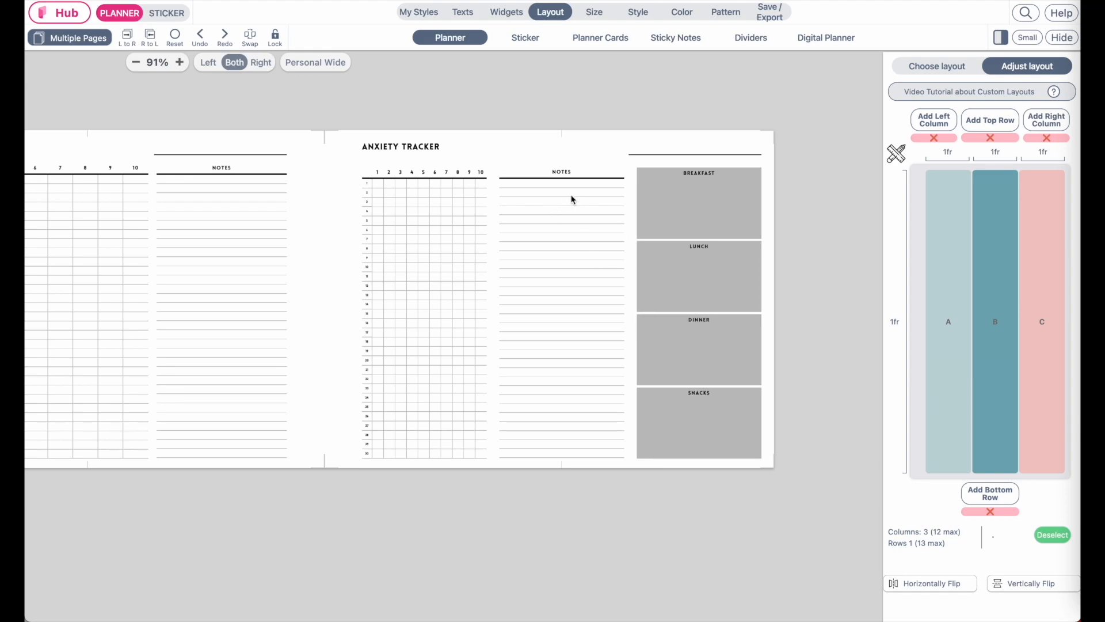
# Replace the meal boxes in the third column with the to-do List widget and clear its header text.
pyautogui.click(706, 210)
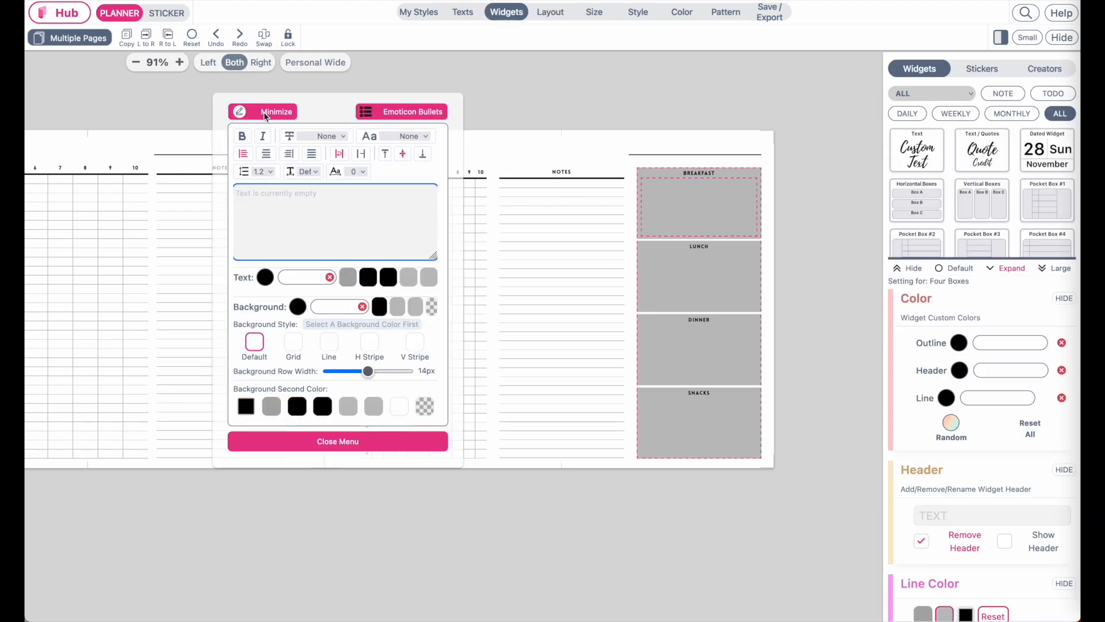
pyautogui.click(1057, 94)
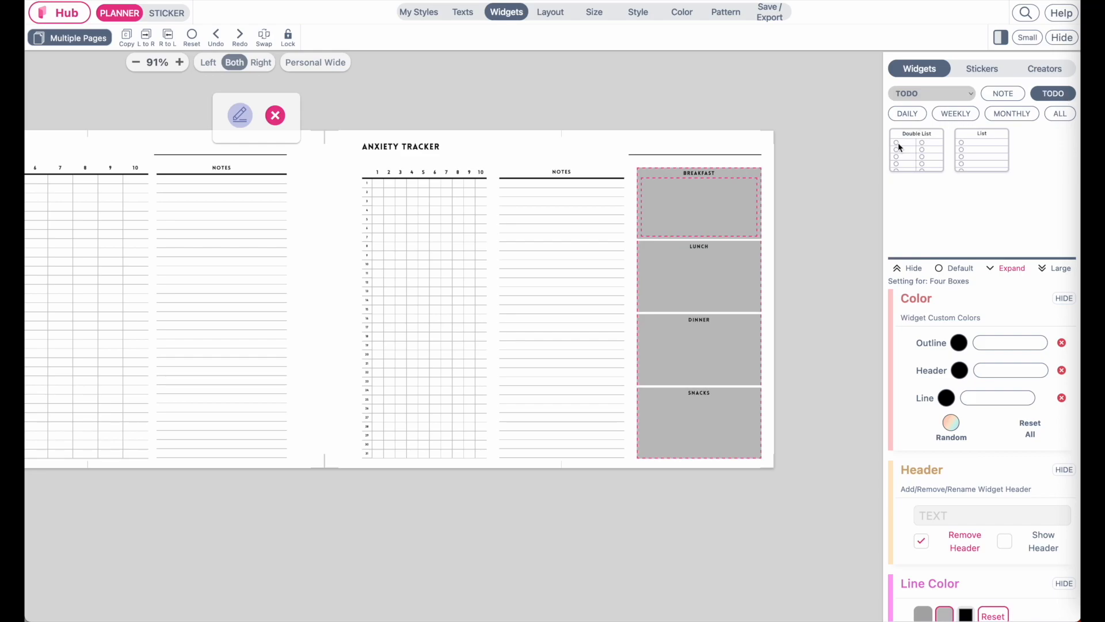
pyautogui.click(987, 153)
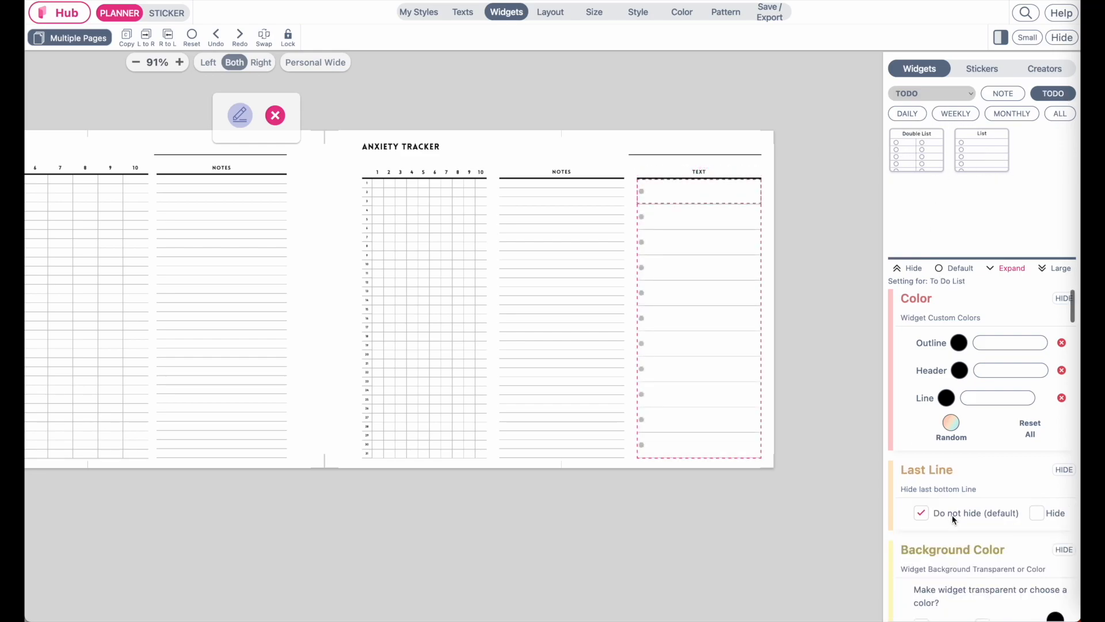
pyautogui.scroll(-5, 979, 506)
pyautogui.moveTo(987, 488); pyautogui.dragTo(830, 485)
pyautogui.press('BackSpace')
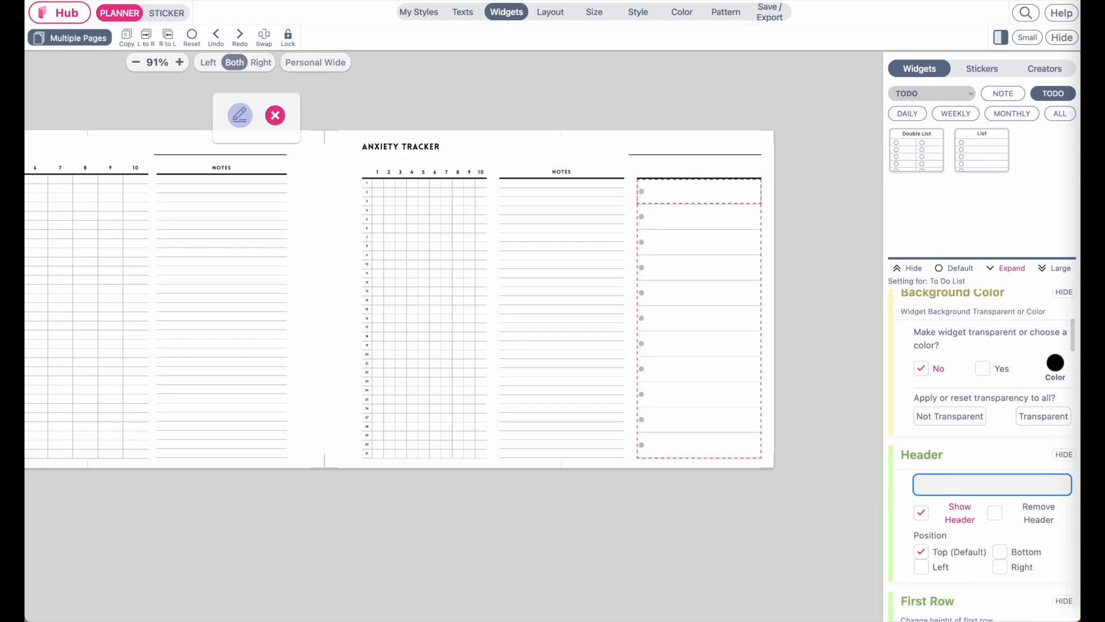
# Increase the to-do list in the third column to 18 rows.
pyautogui.scroll(-5, 914, 522)
pyautogui.scroll(3, 914, 523)
pyautogui.click(925, 410)
pyautogui.click(925, 410)
pyautogui.click(925, 410)
pyautogui.click(925, 410)
pyautogui.click(925, 411)
pyautogui.click(925, 410)
pyautogui.click(925, 410)
# Change the to-do list's left checkboxes to solid hearts, colour them black for this widget, and reduce their size.
pyautogui.scroll(-5, 968, 558)
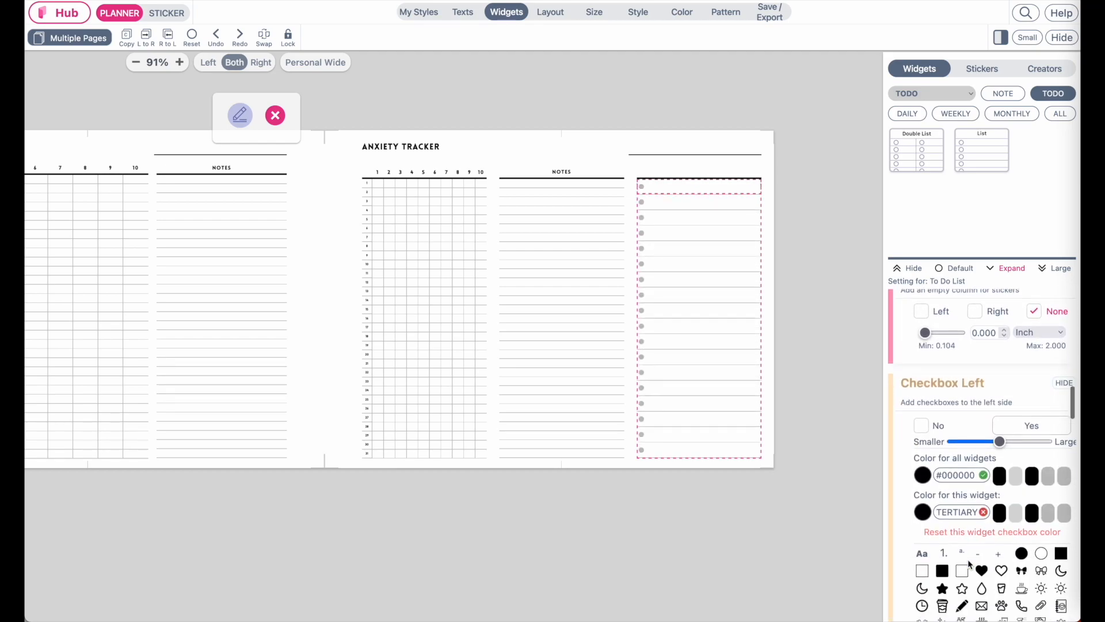
pyautogui.click(982, 570)
pyautogui.click(999, 516)
pyautogui.moveTo(997, 442); pyautogui.dragTo(979, 442)
pyautogui.click(837, 344)
# Widen column A of the page layout to 2.1 fractions so the column gap meets the fold line.
pyautogui.scroll(5, 793, 204)
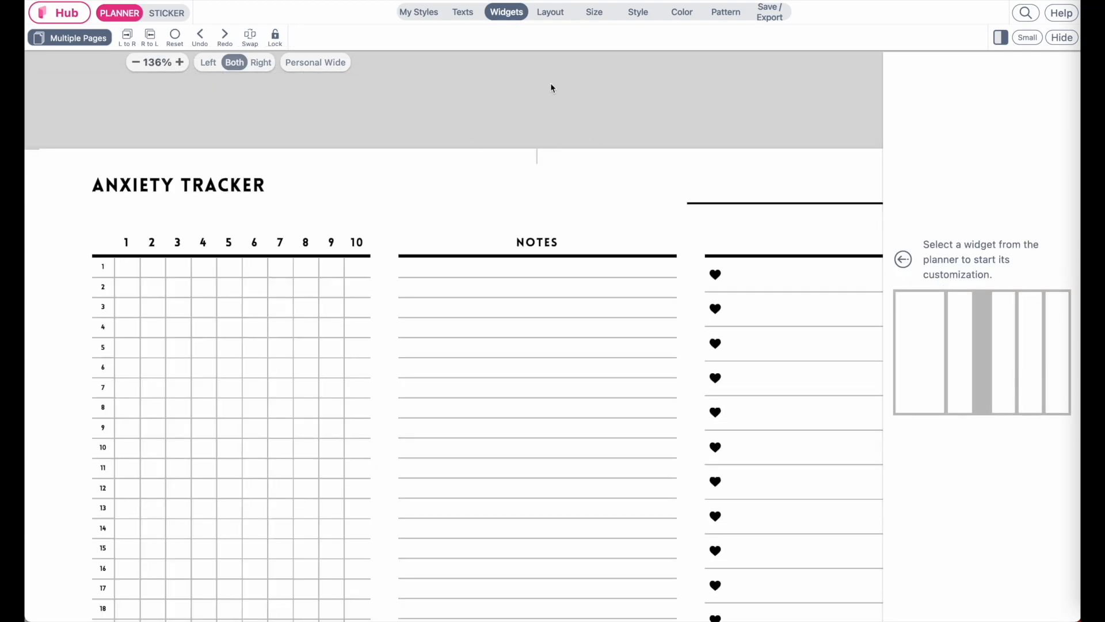
pyautogui.click(555, 13)
pyautogui.click(1029, 67)
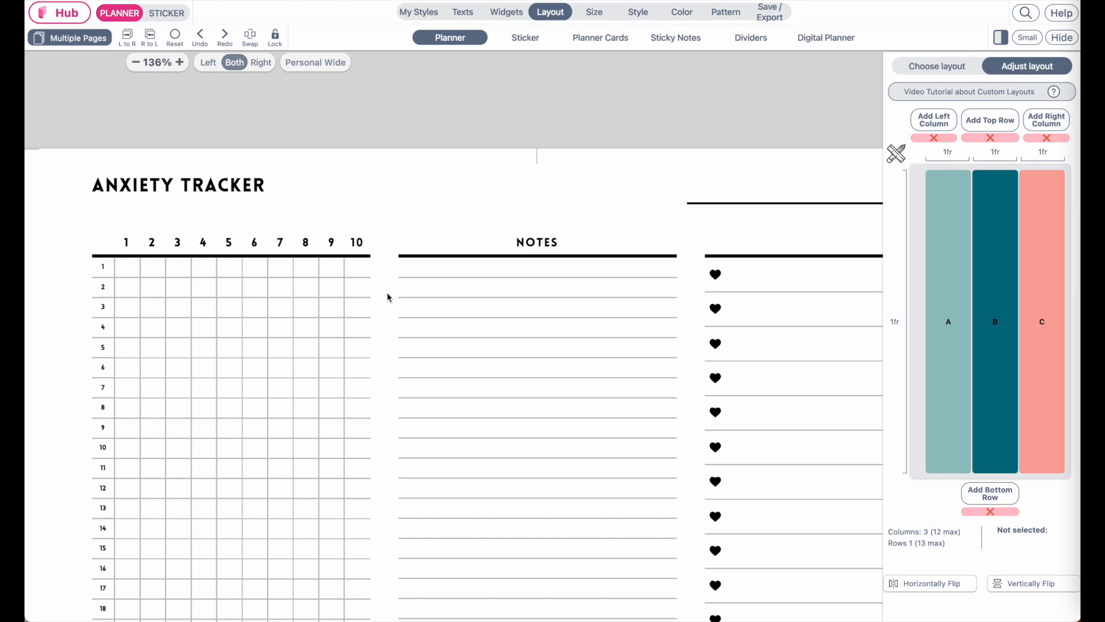
pyautogui.click(949, 154)
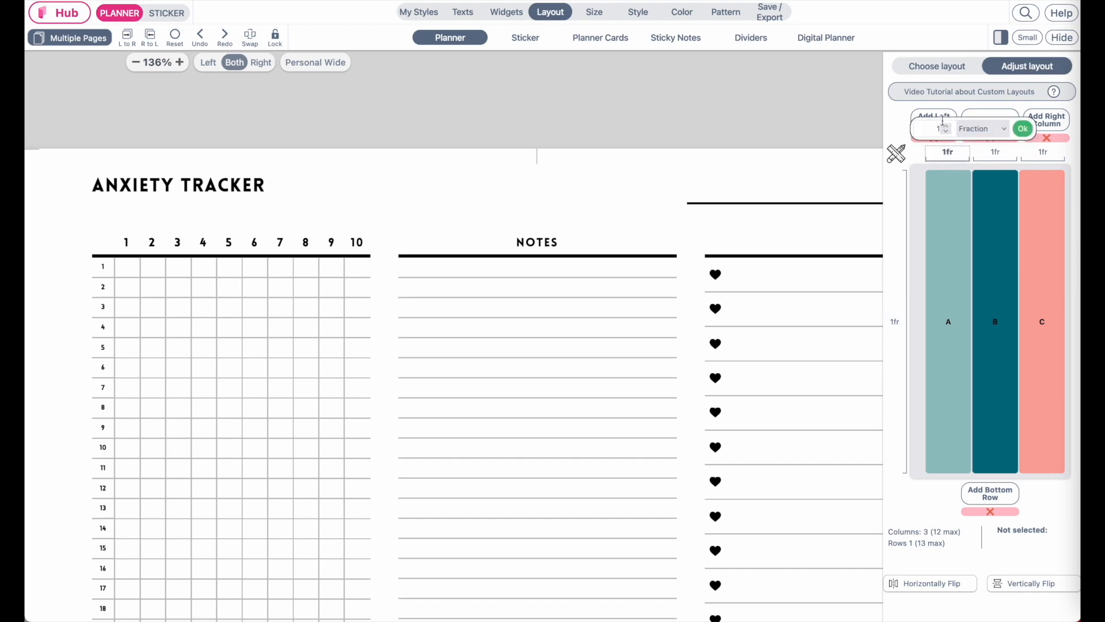
pyautogui.click(944, 127)
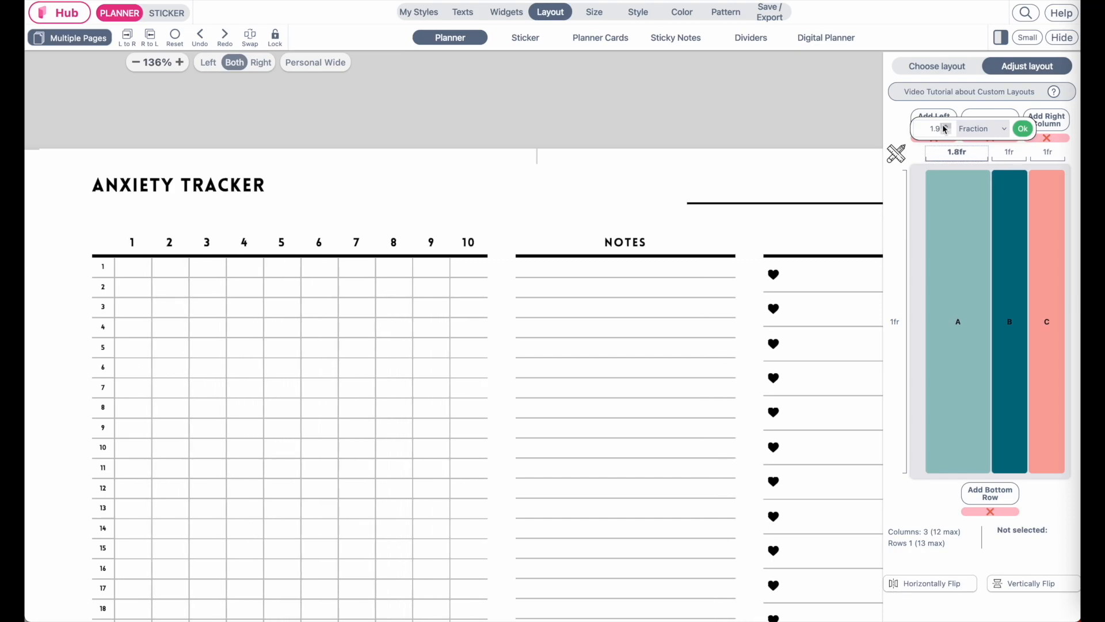
pyautogui.click(945, 127)
pyautogui.scroll(-5, 697, 294)
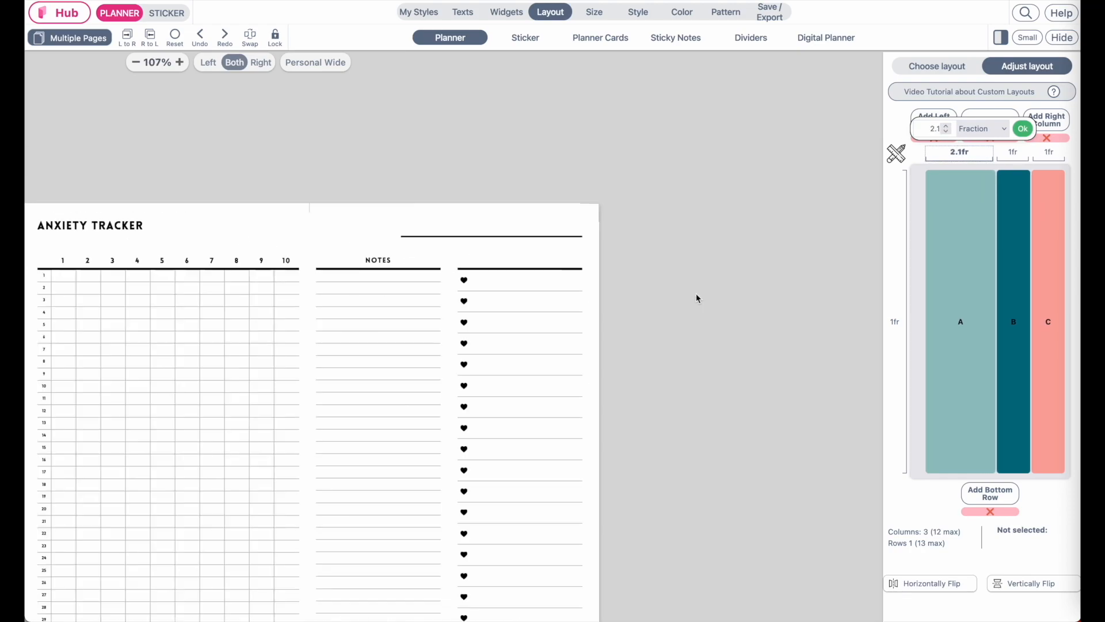
pyautogui.hscroll(-5, 696, 294)
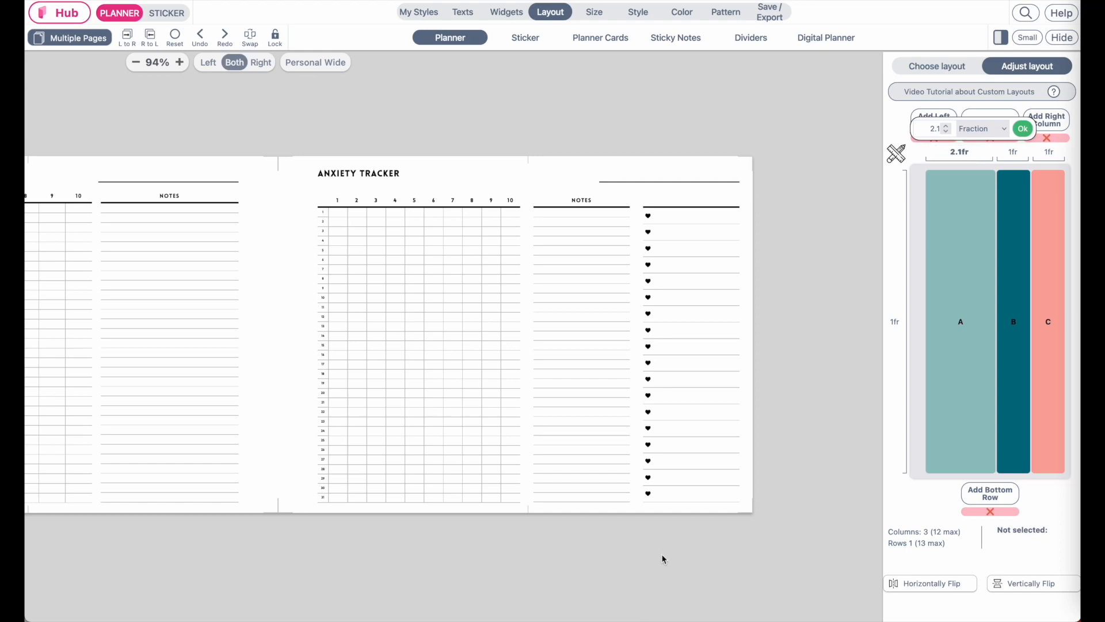
# Replace the line beside the H1 page title with the blank title type, applied to both pages.
pyautogui.click(180, 63)
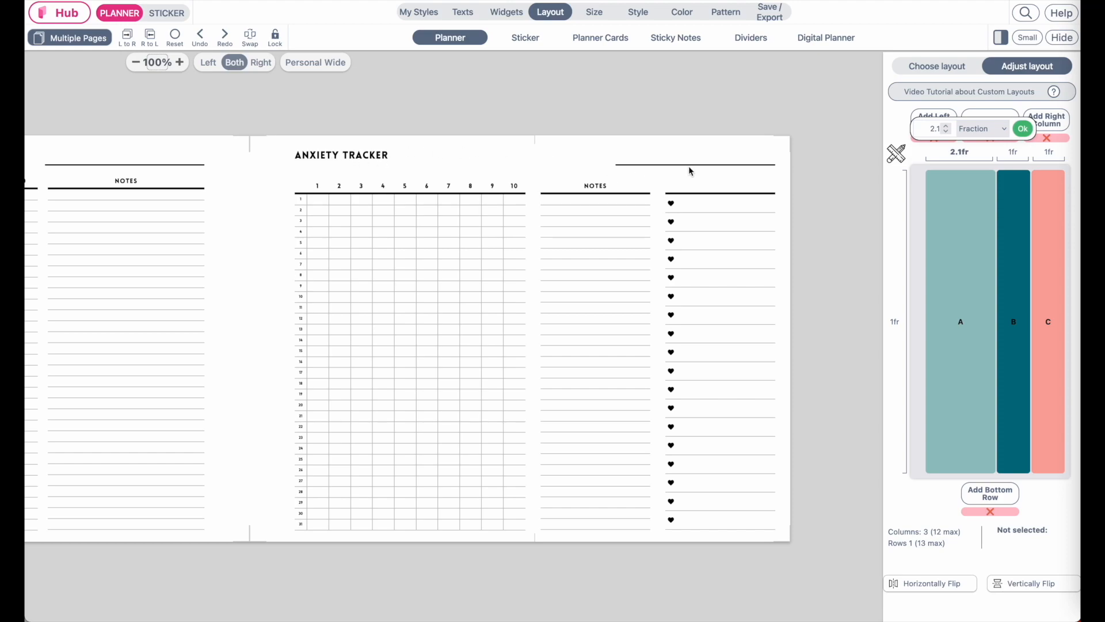
pyautogui.click(464, 12)
pyautogui.click(342, 39)
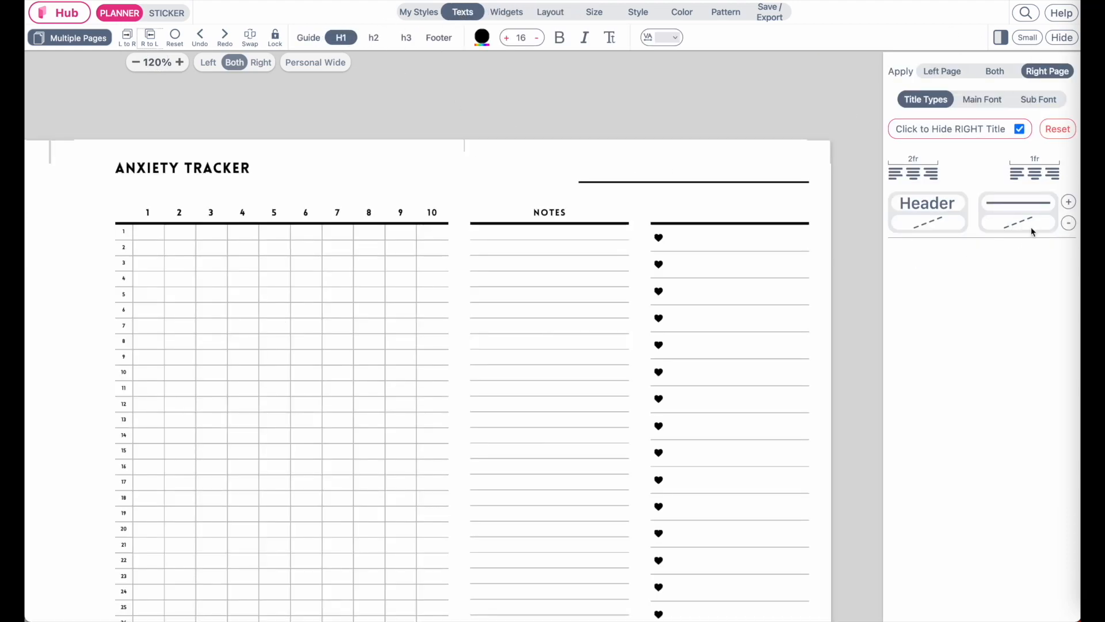
pyautogui.click(997, 72)
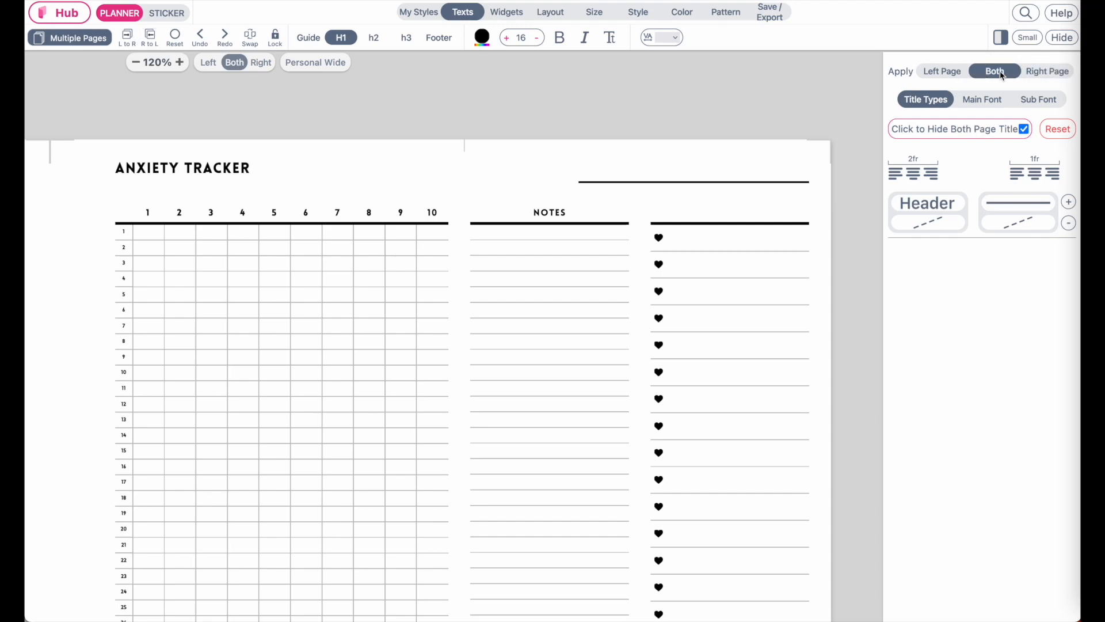
pyautogui.click(1034, 202)
pyautogui.click(946, 262)
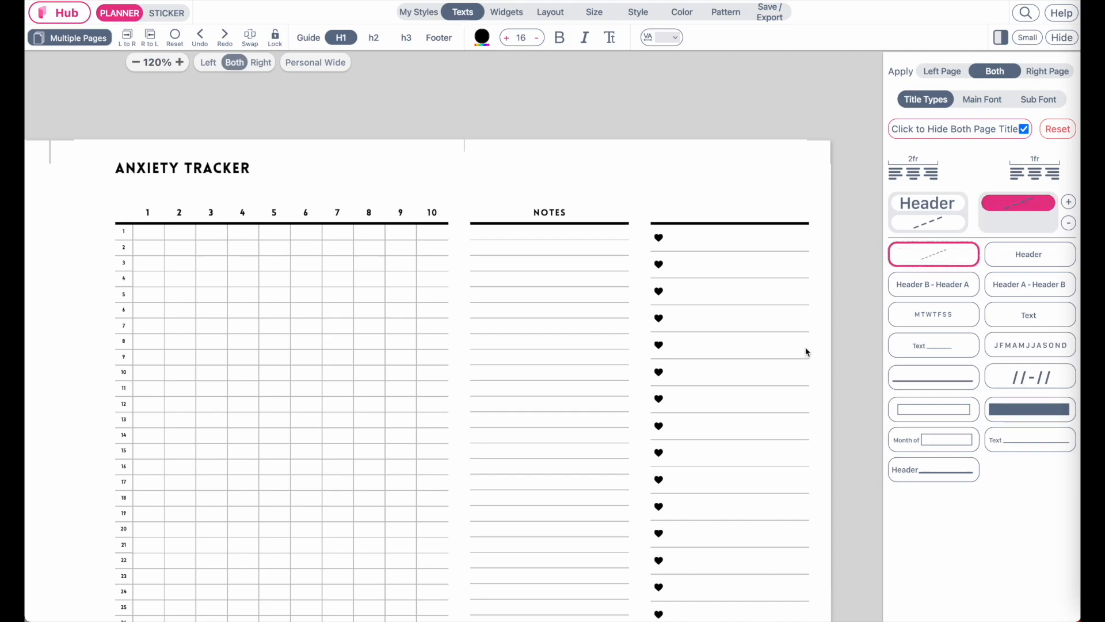
# Copy the right page's three-column layout to the left page and check both pages.
pyautogui.scroll(-5, 805, 351)
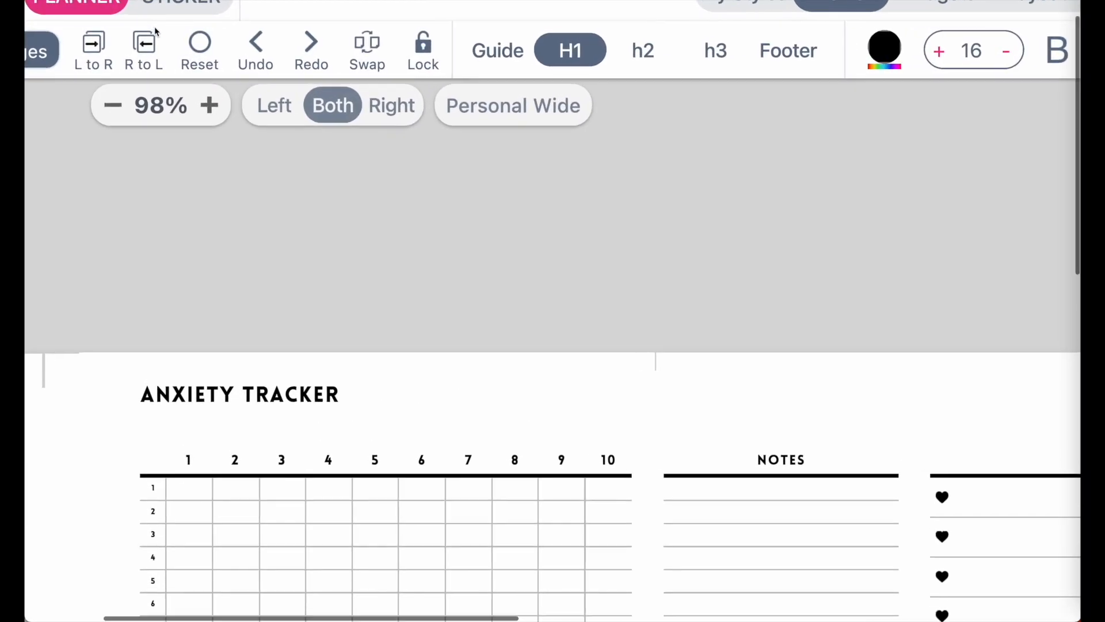
pyautogui.click(143, 42)
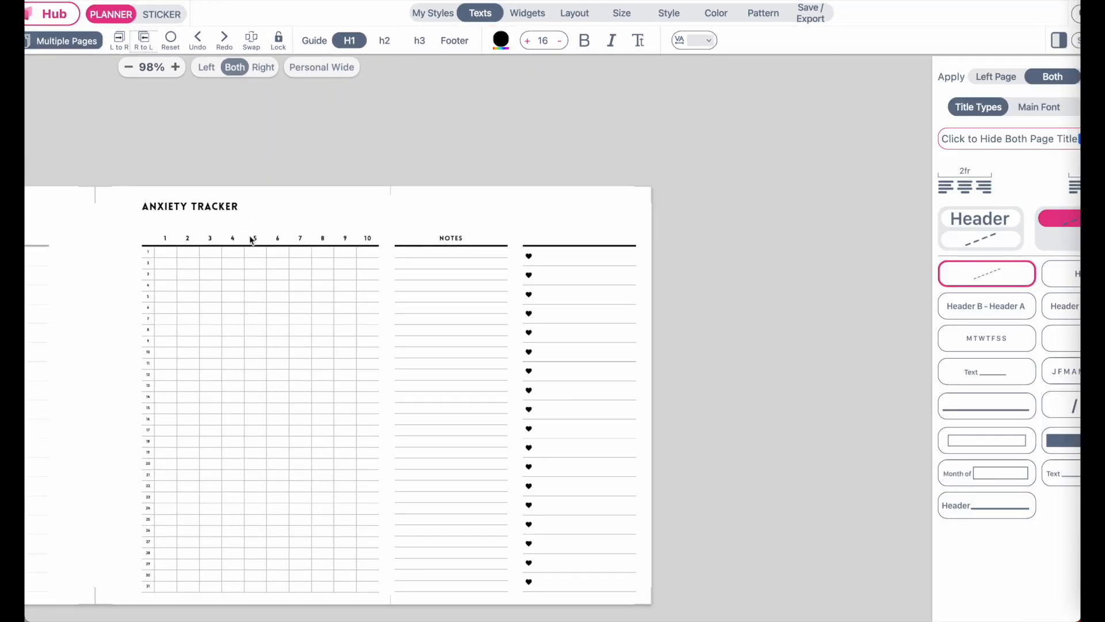
pyautogui.hscroll(-4, 277, 270)
pyautogui.hscroll(-6, 278, 270)
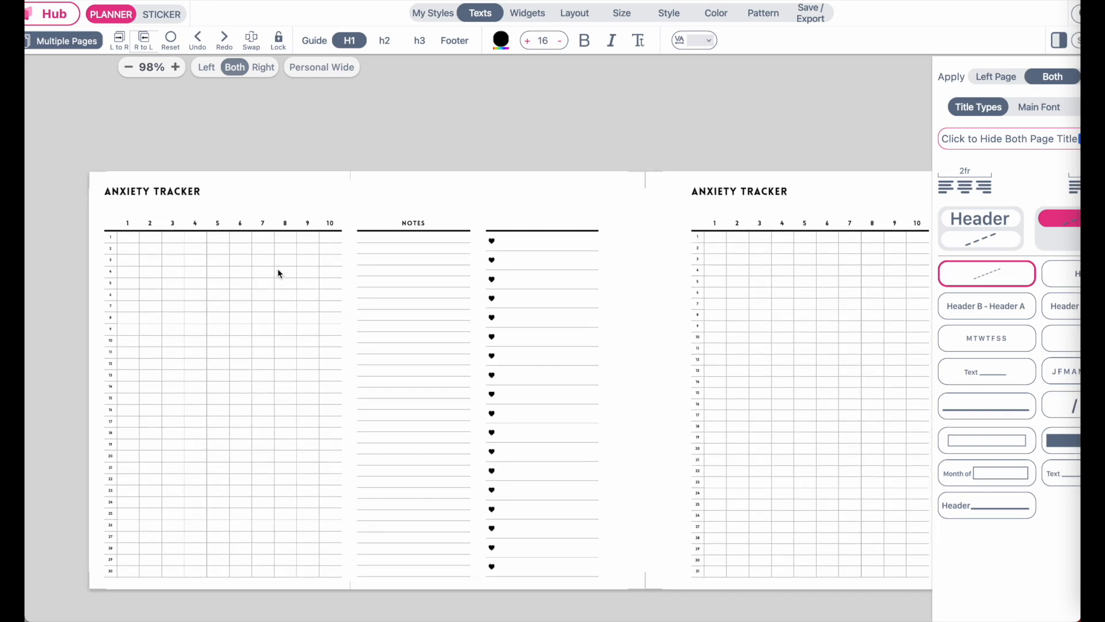
pyautogui.hscroll(15, 277, 268)
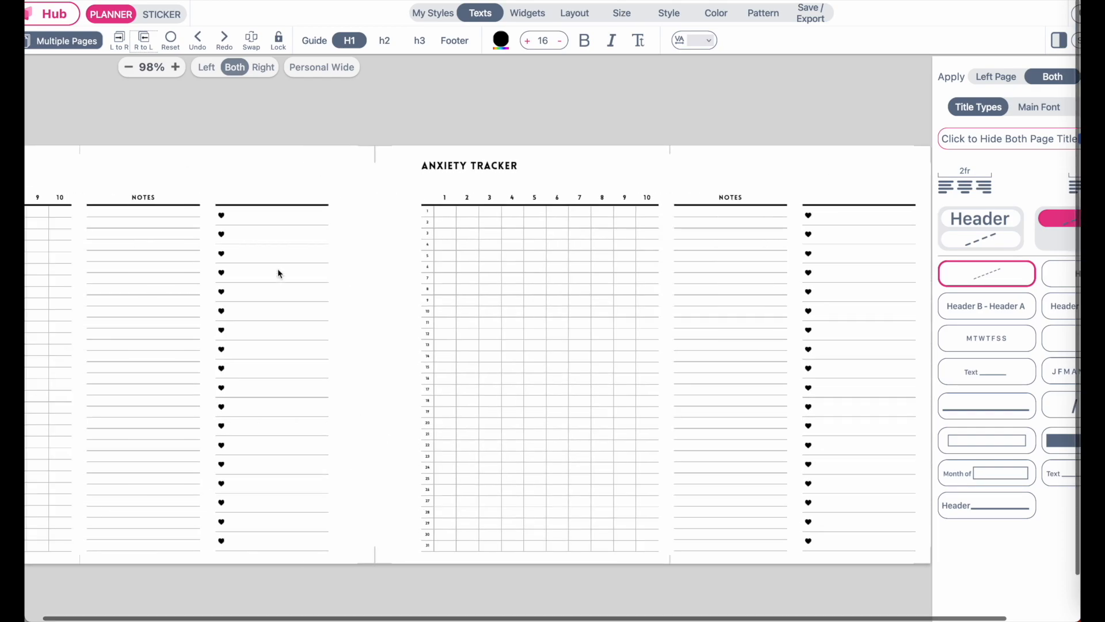
pyautogui.hscroll(-1, 277, 268)
pyautogui.hscroll(6, 278, 268)
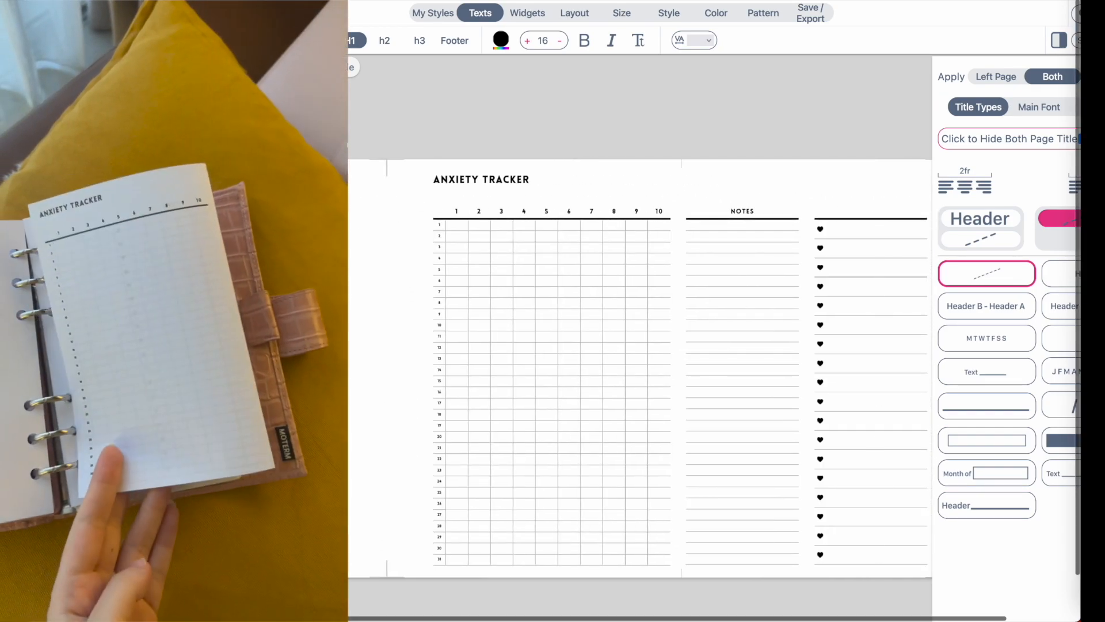